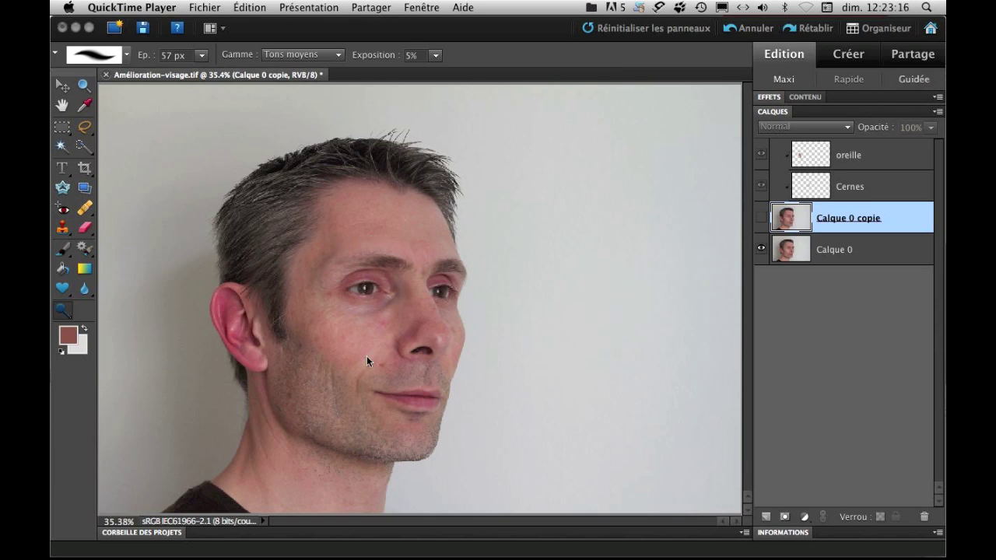
Step: Examine the skin on the cheek and jaw of the original portrait up close, then the whole picture
click(545, 373)
key(super+plus)
key(super+plus)
key(super+plus)
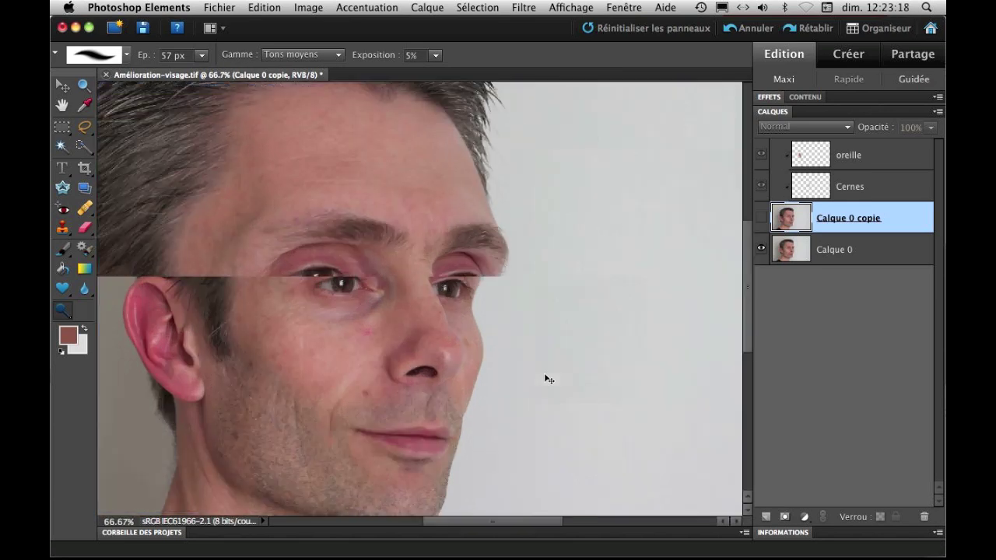
drag(274, 413, 572, 178)
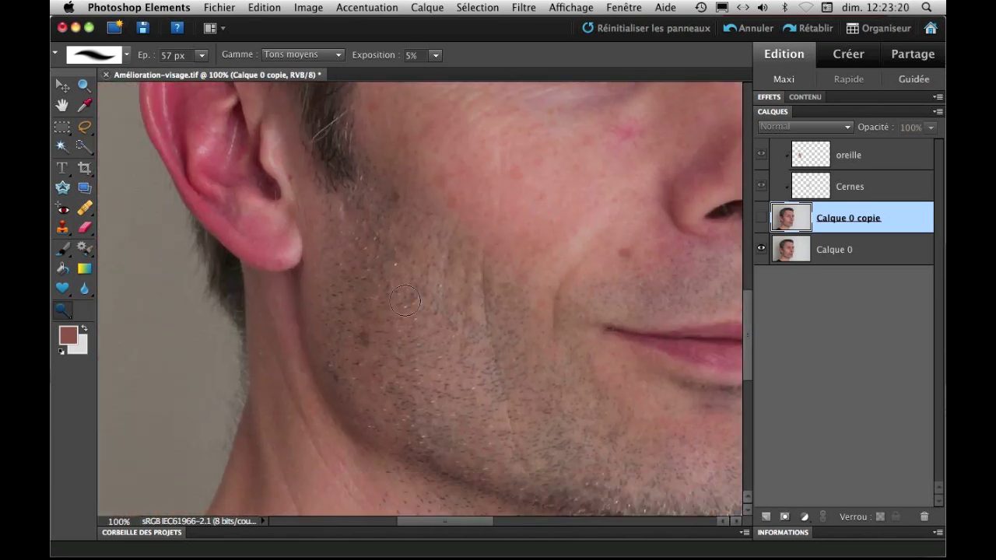
key(super+minus)
key(super+minus)
key(super+minus)
key(super+minus)
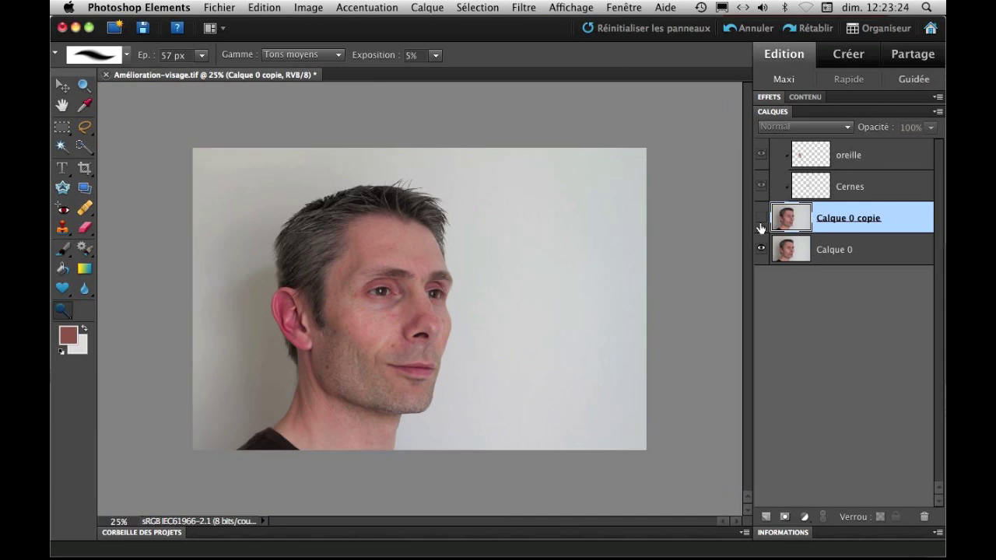
key(ctrl+plus)
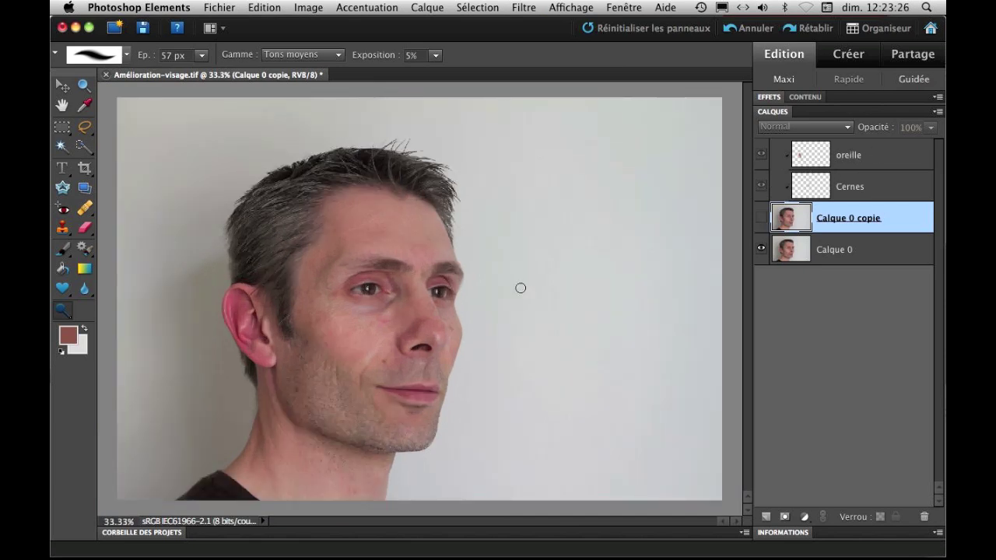
Step: Compare the retouched version with the original by toggling the visibility of the layer Calque 0 copie, leaving it shown
click(763, 217)
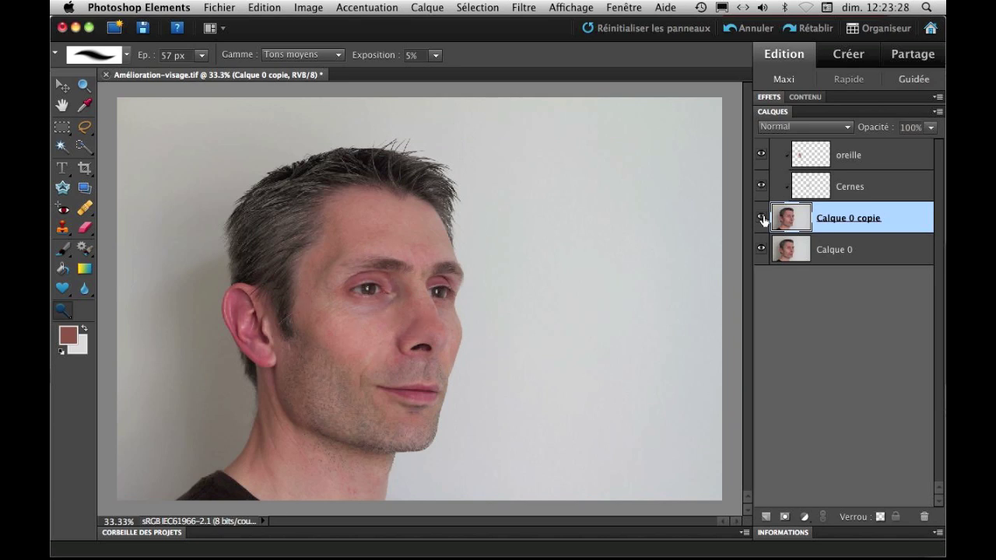
click(761, 219)
click(763, 220)
click(763, 220)
click(762, 219)
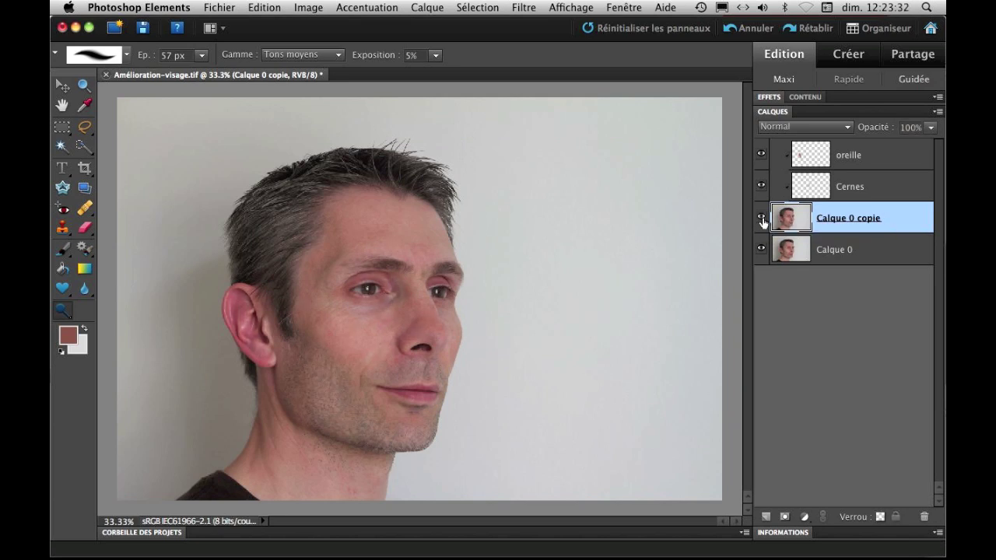
Step: Delete the layers oreille, Cernes and Calque 0 copie, and add an empty layer named Peau above Calque 0
shift+click(854, 155)
drag(854, 154, 926, 518)
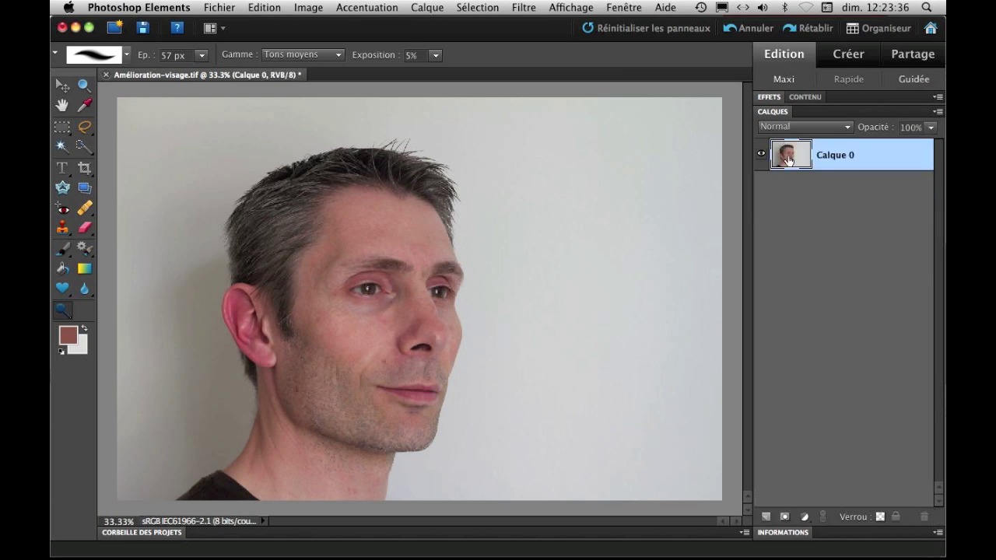
click(767, 518)
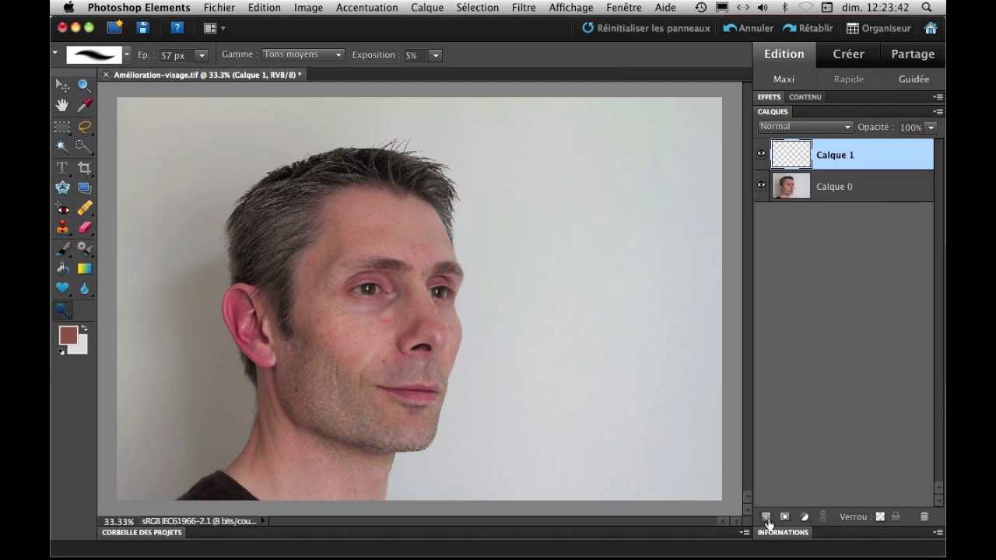
double_click(827, 157)
text(Peau)
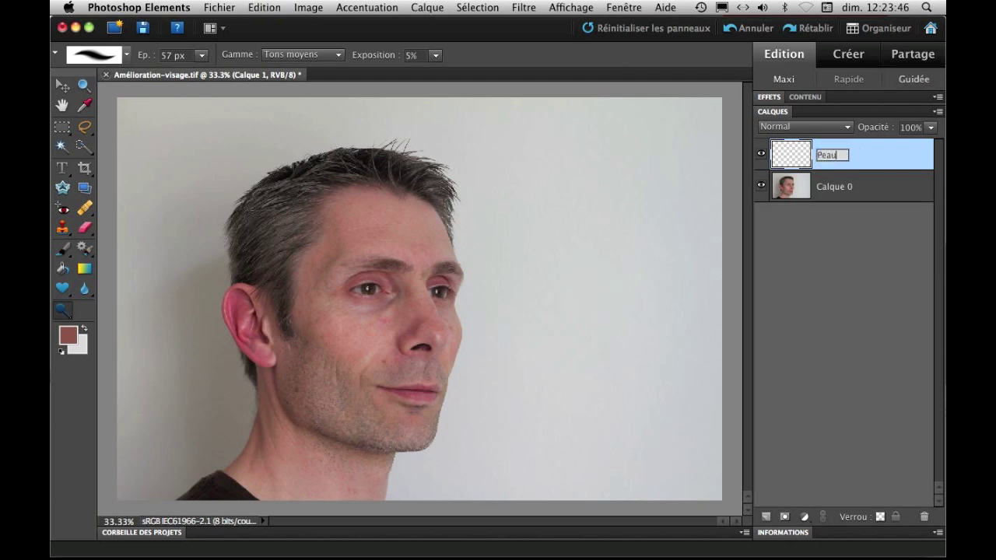
key(Return)
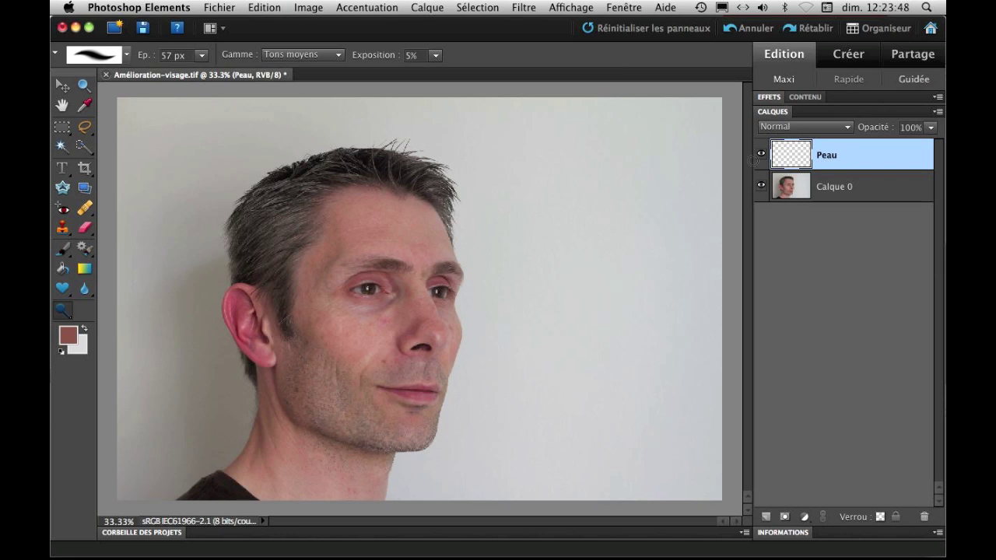
Step: Remove the mole above the corner of the mouth with the Healing Brush (Correcteur), sampling the clean skin just above it
key(super+equal)
key(super+equal)
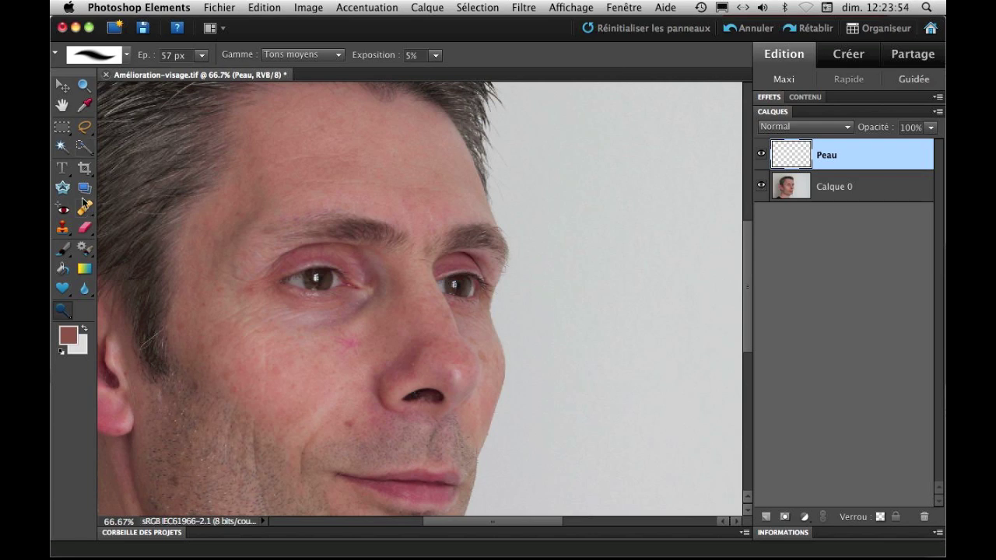
drag(343, 406, 349, 311)
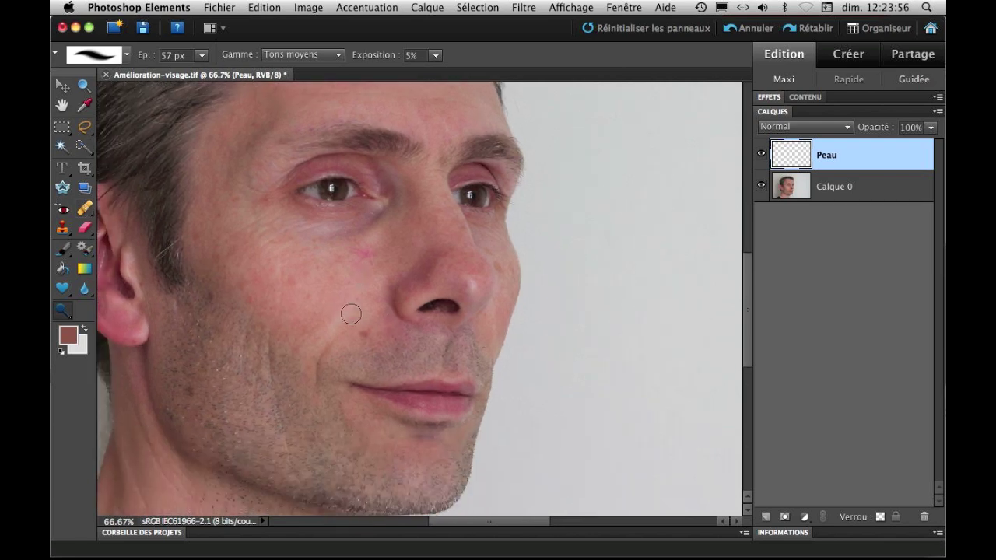
click(84, 211)
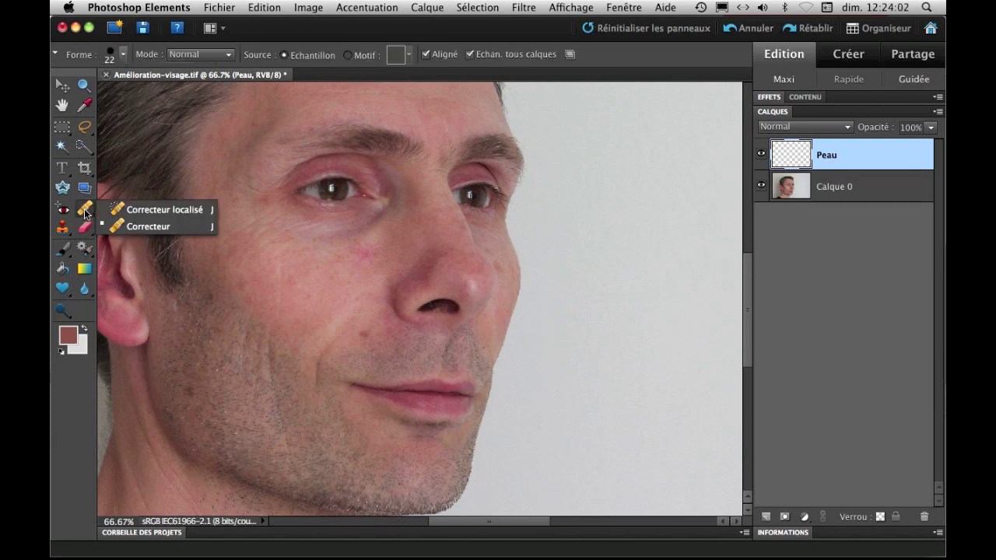
click(155, 226)
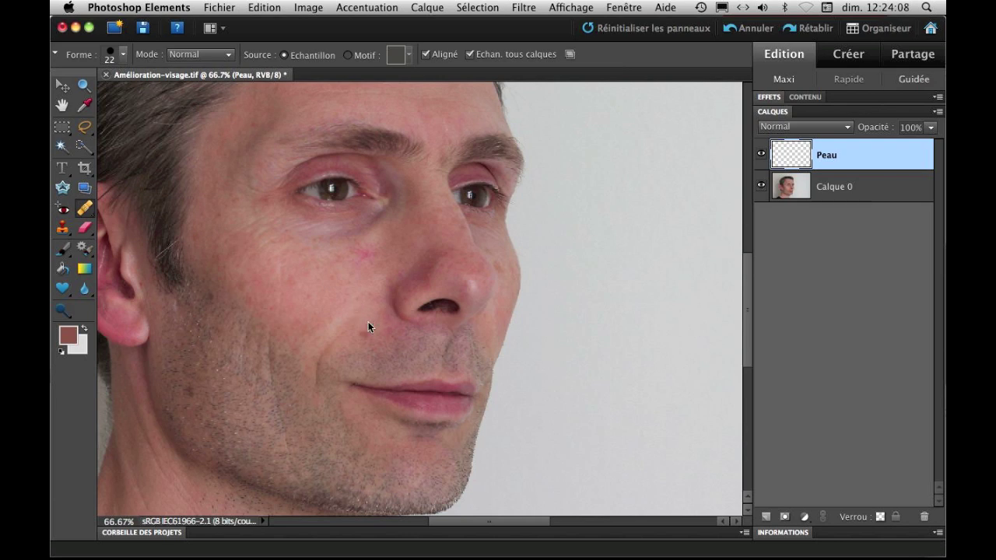
key(super+equal)
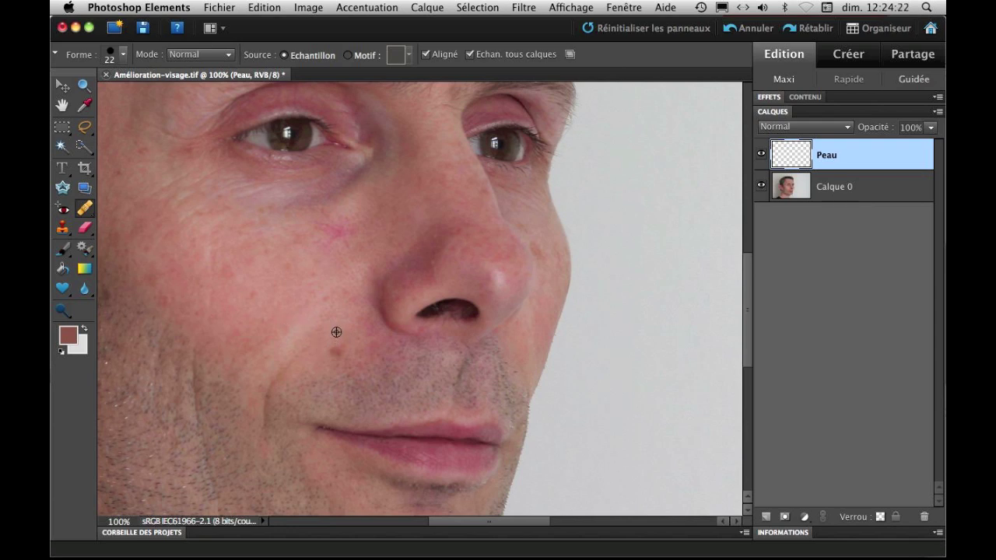
alt+click(336, 332)
drag(332, 353, 339, 348)
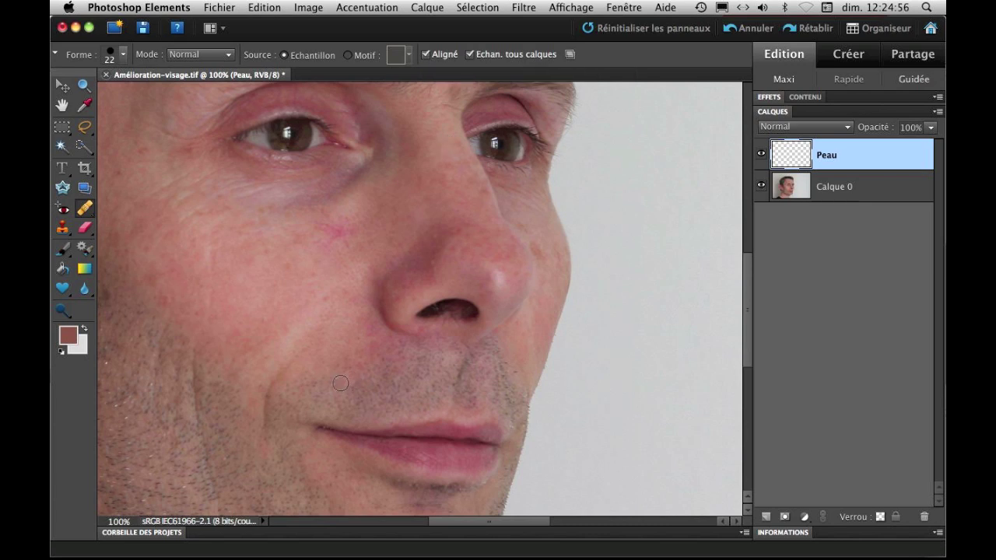
Step: Heal the small blemish on the cheek and the mole on the bearded jaw below the ear
scroll(285, 356, left, 5)
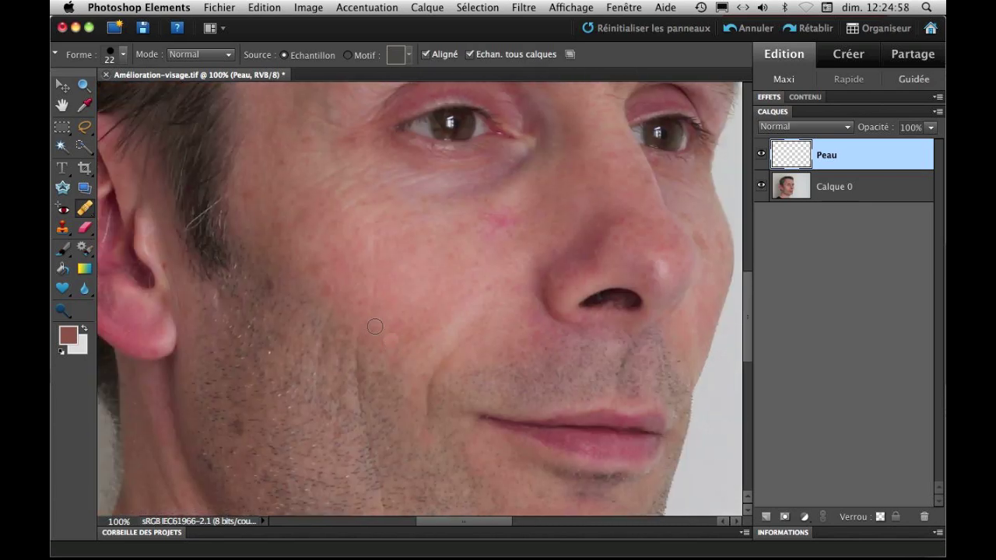
click(325, 291)
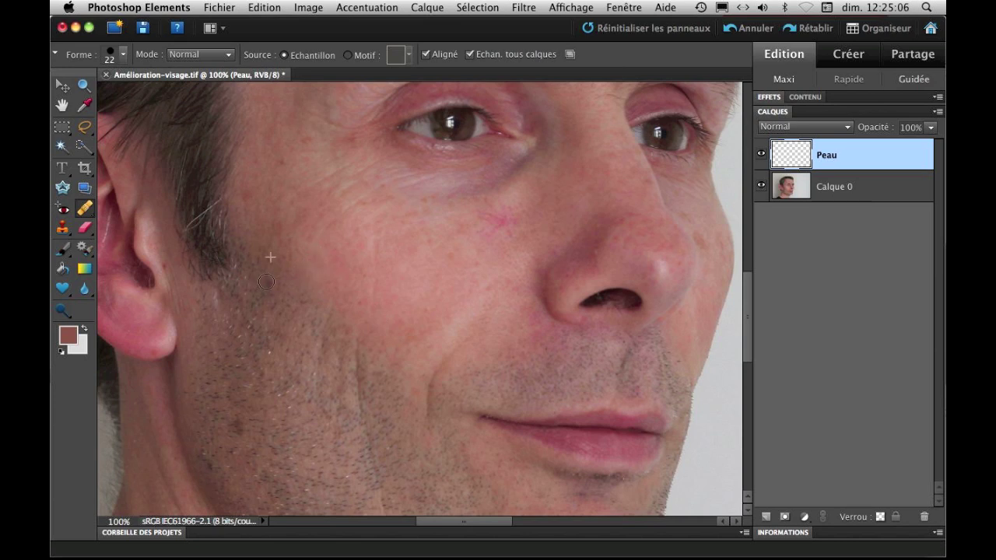
click(239, 428)
alt+click(425, 379)
drag(355, 414, 354, 382)
click(725, 33)
Step: Heal the blemishes on the temple, under the sideburn and in front of the ear
scroll(362, 389, down, 5)
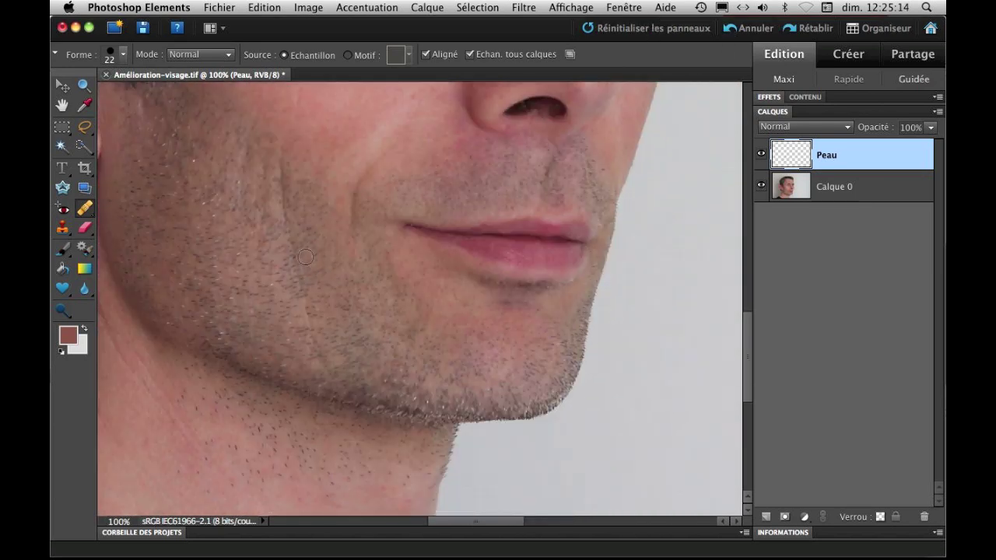
scroll(267, 223, up, 5)
scroll(267, 223, left, 3)
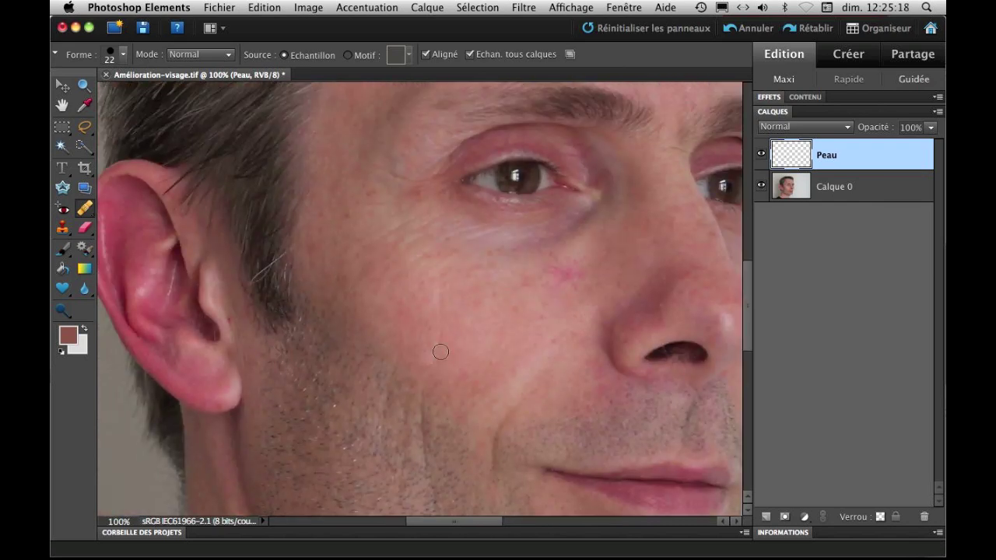
drag(310, 243, 313, 254)
drag(281, 352, 277, 347)
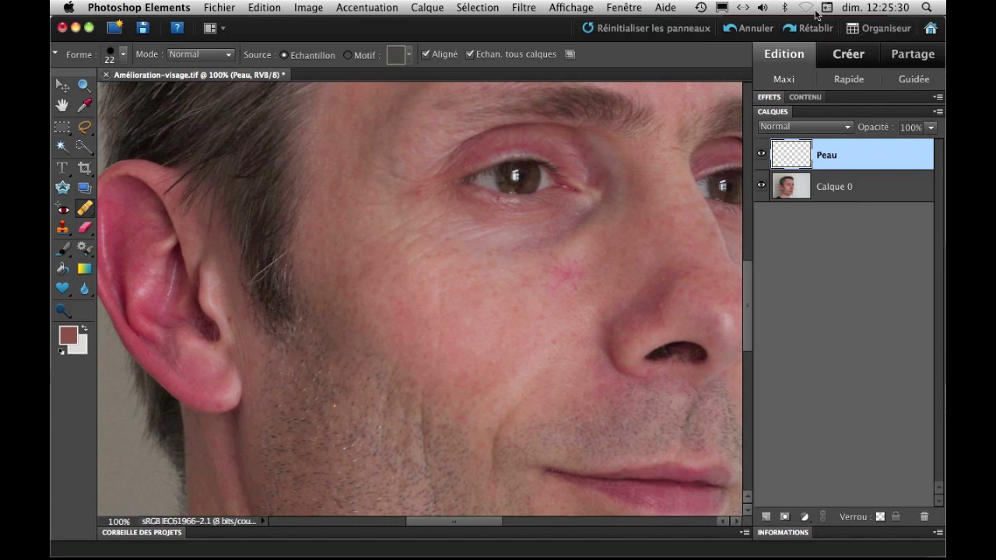
drag(266, 346, 283, 353)
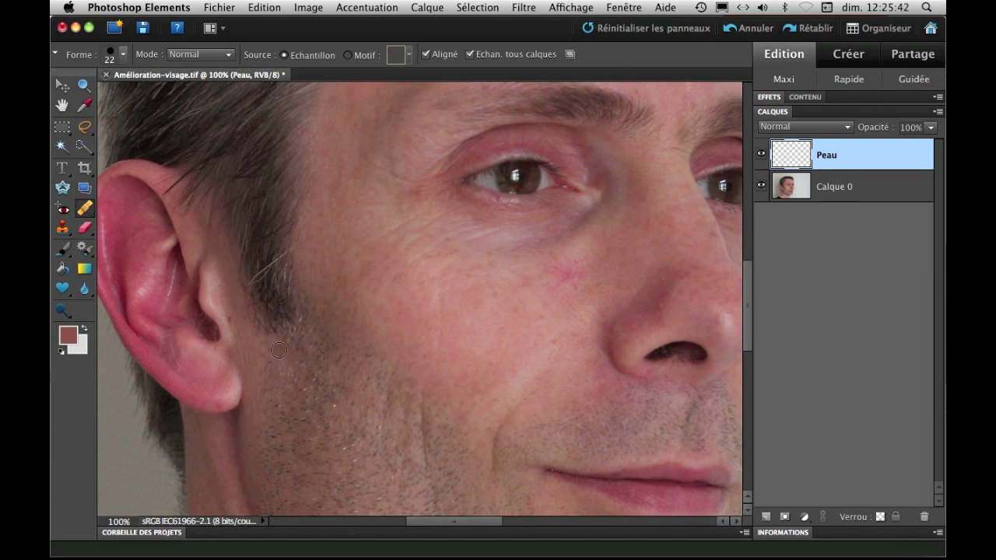
drag(228, 322, 229, 296)
alt+click(225, 305)
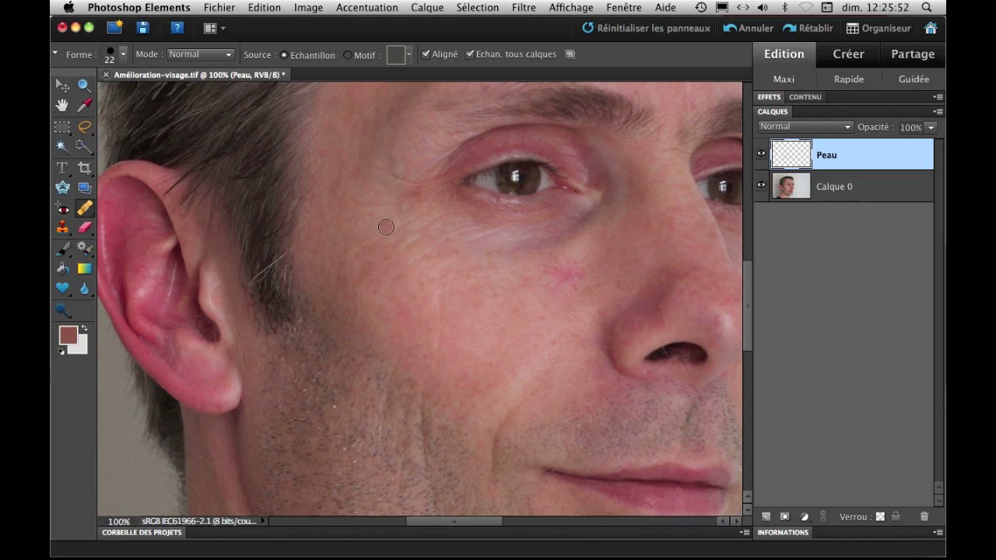
Step: Heal the horizontal wrinkles across the forehead, sampling smooth forehead skin around them
scroll(380, 220, up, 2)
scroll(388, 249, up, 5)
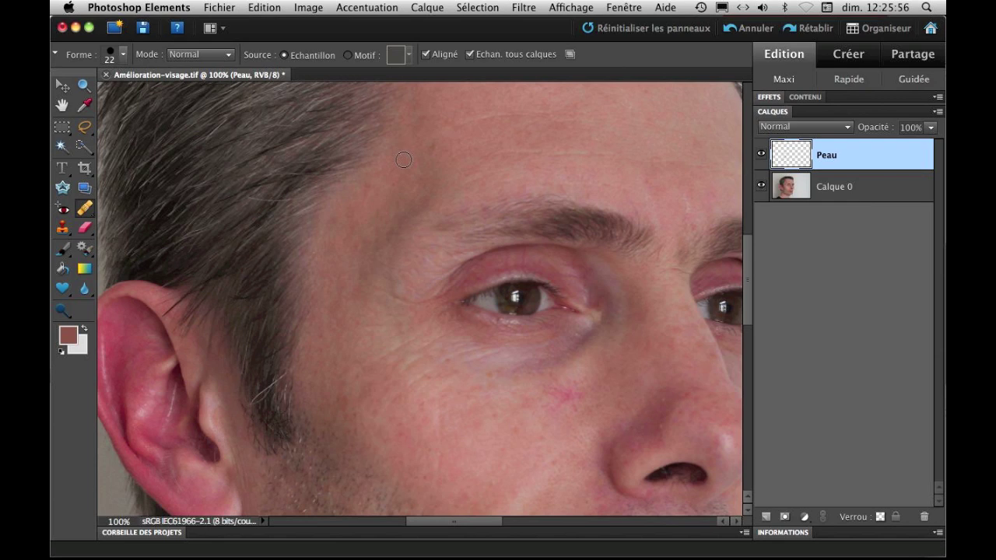
scroll(510, 182, up, 2)
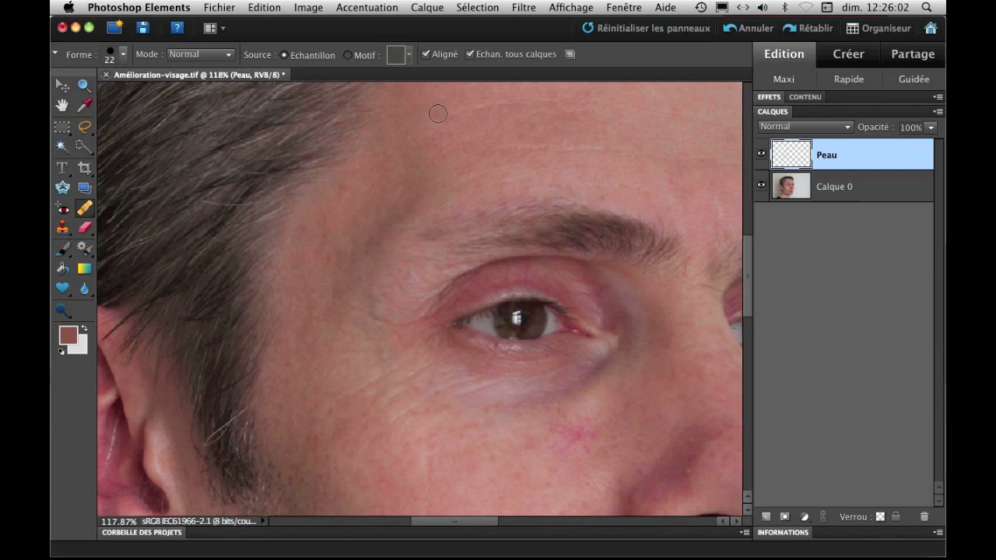
scroll(436, 132, right, 5)
scroll(435, 132, up, 2)
alt+click(316, 182)
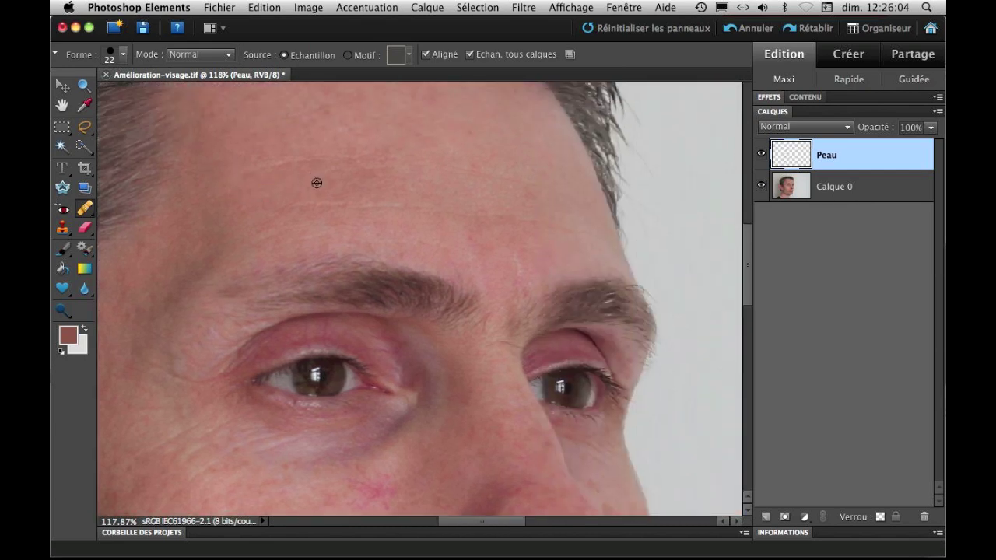
drag(309, 205, 417, 206)
alt+click(274, 118)
mouse_move(305, 161)
mouse_down()
mouse_move(369, 156)
mouse_move(371, 189)
mouse_up()
alt+click(357, 133)
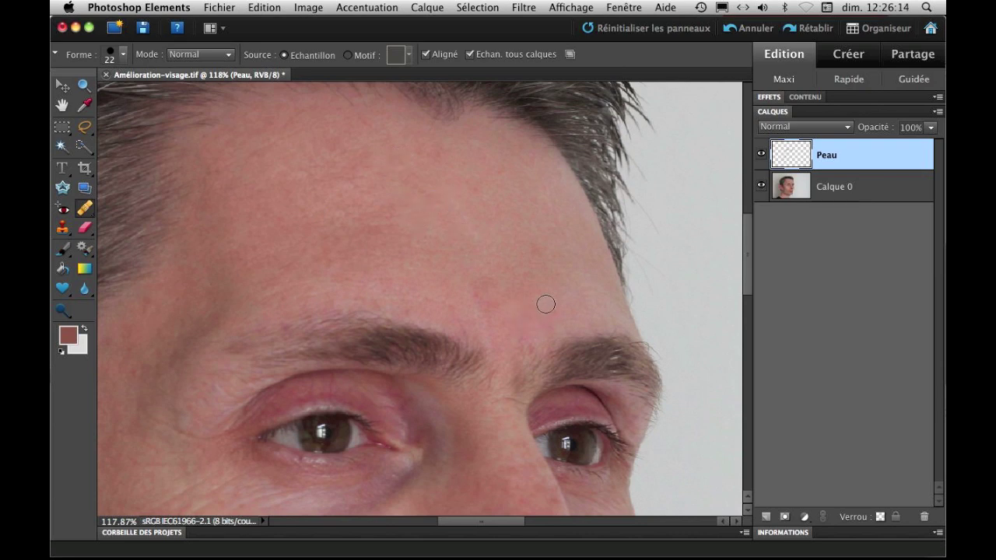
Step: Heal the pink star-shaped mark on the cheek below the eye, using clean skin beside it
drag(506, 288, 433, 202)
drag(410, 340, 399, 288)
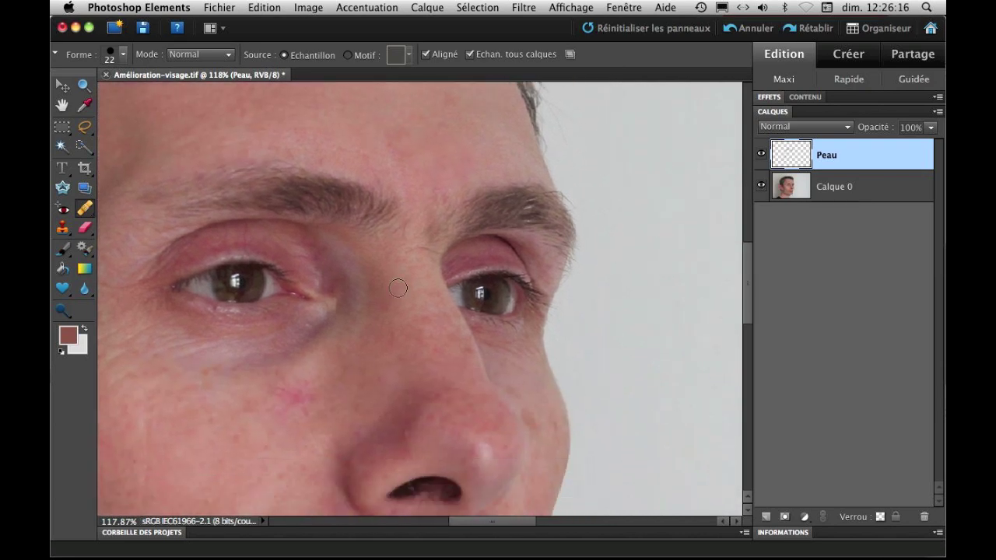
mouse_move(261, 398)
mouse_down()
mouse_move(284, 382)
mouse_move(304, 400)
mouse_move(313, 389)
mouse_move(271, 414)
mouse_move(303, 414)
mouse_up()
alt+click(254, 408)
Step: Heal the red spots and uneven skin on the tip and side of the nose, sampling nearby nose skin
scroll(382, 378, down, 4)
scroll(382, 378, right, 5)
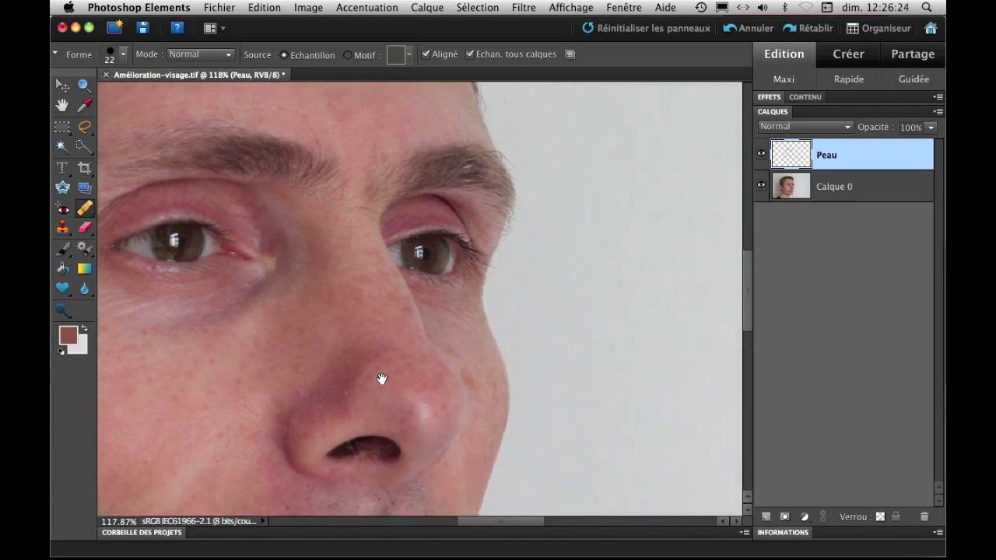
alt+click(437, 369)
mouse_move(390, 374)
mouse_down()
mouse_move(401, 404)
mouse_move(395, 377)
mouse_up()
alt+click(375, 379)
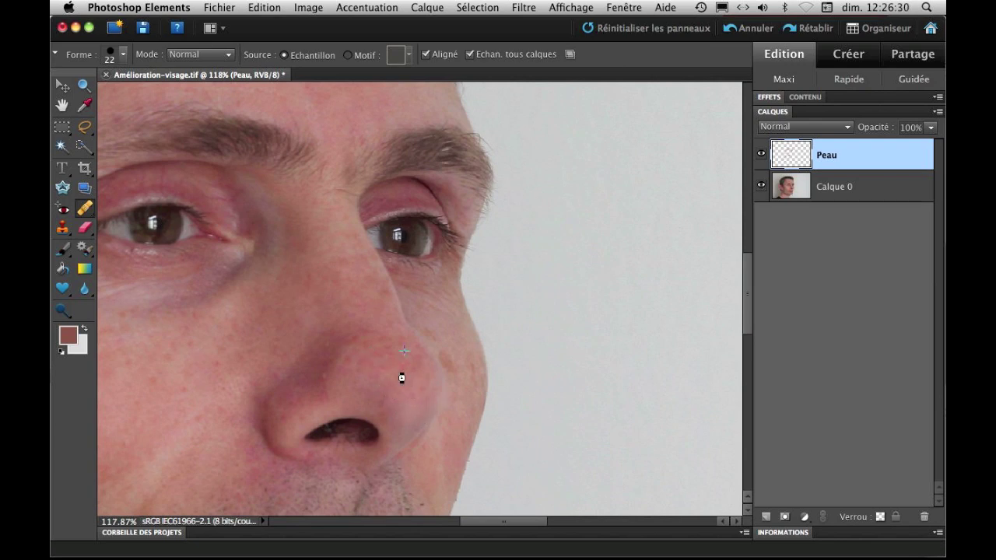
drag(339, 343, 351, 335)
alt+click(355, 372)
mouse_move(318, 395)
mouse_down()
mouse_move(296, 401)
mouse_move(305, 374)
mouse_up()
key(super+z)
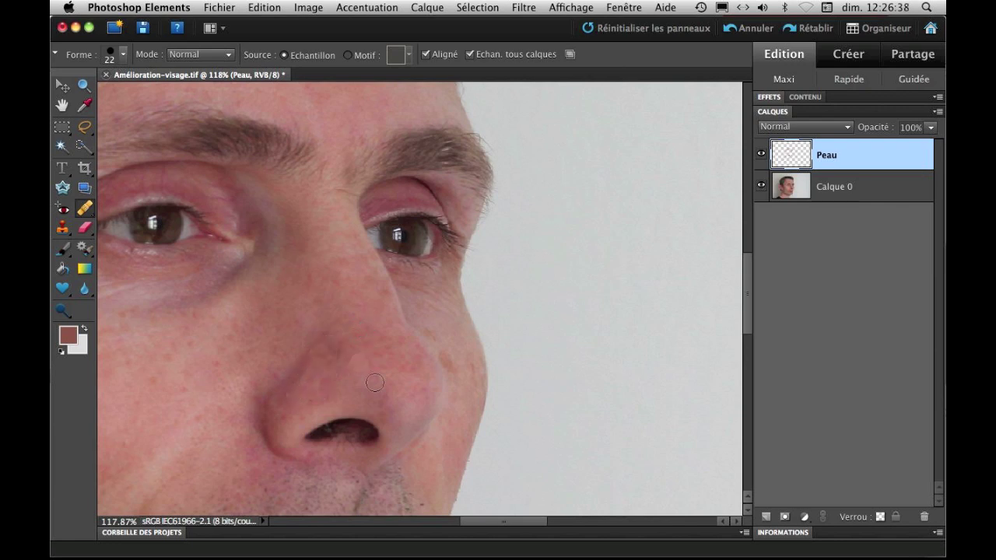
Step: Smooth the dark shadow along the side of the nose above the nostril, undoing an unsuitable stroke and resampling nearby skin
mouse_move(333, 343)
mouse_down()
mouse_move(293, 392)
mouse_move(349, 354)
mouse_up()
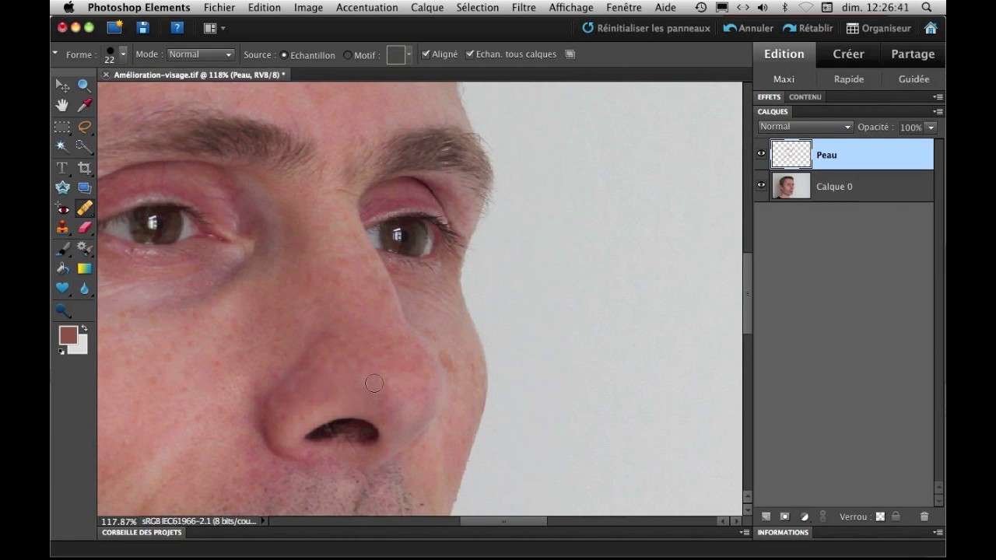
alt+click(326, 380)
click(729, 30)
drag(289, 411, 337, 355)
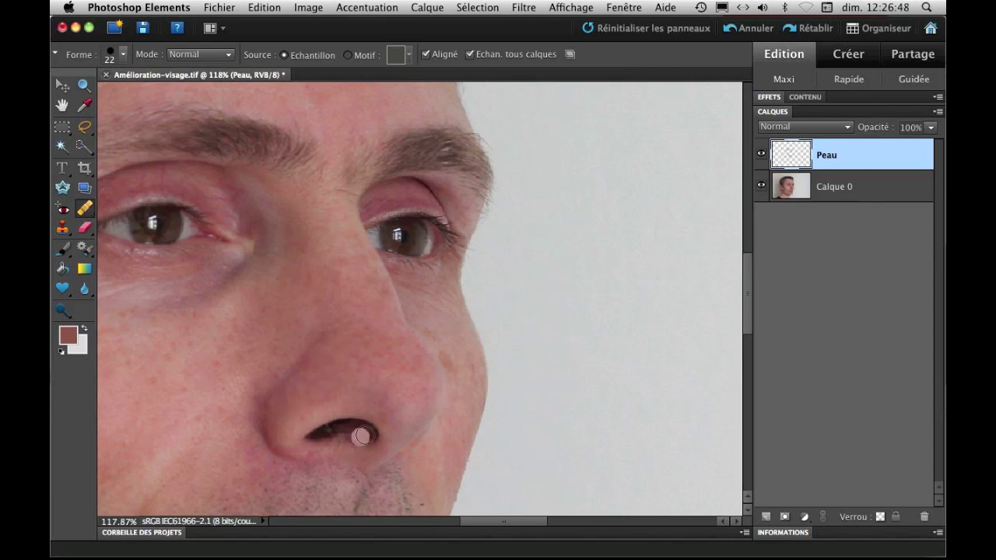
click(322, 388)
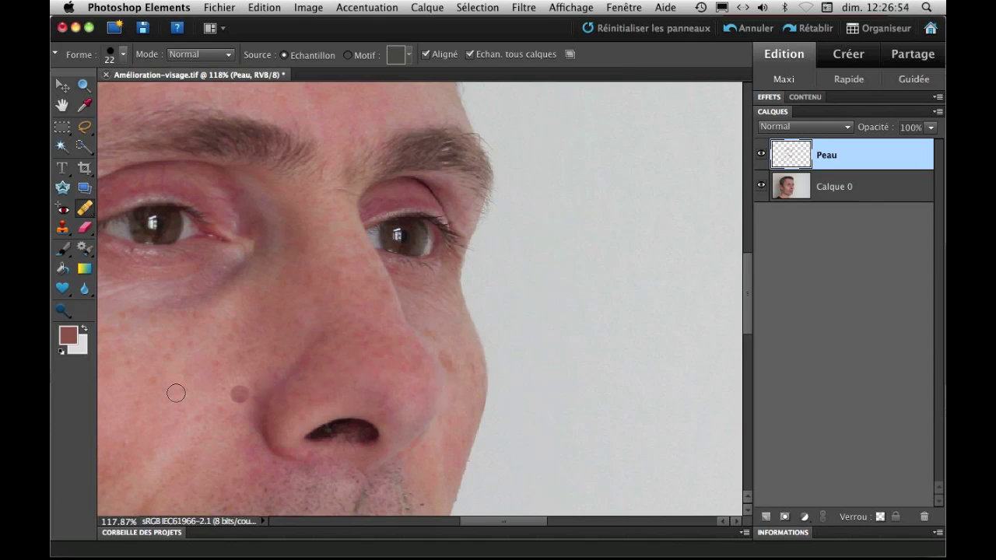
Step: Set the healing brush diameter to 33 px and even out the skin between the cheek and the side of the nose
right_click(215, 366)
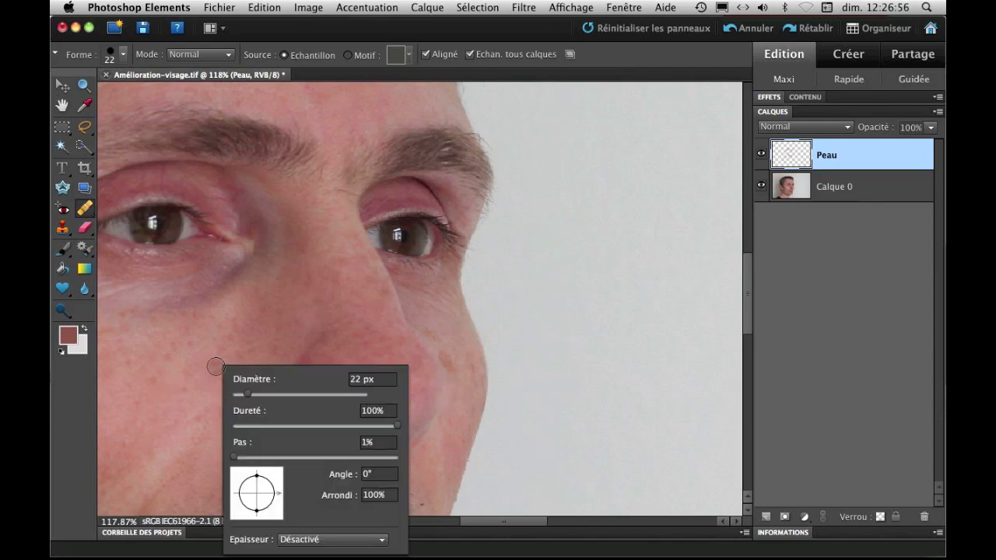
mouse_move(246, 394)
mouse_down()
mouse_move(339, 394)
mouse_move(253, 393)
mouse_up()
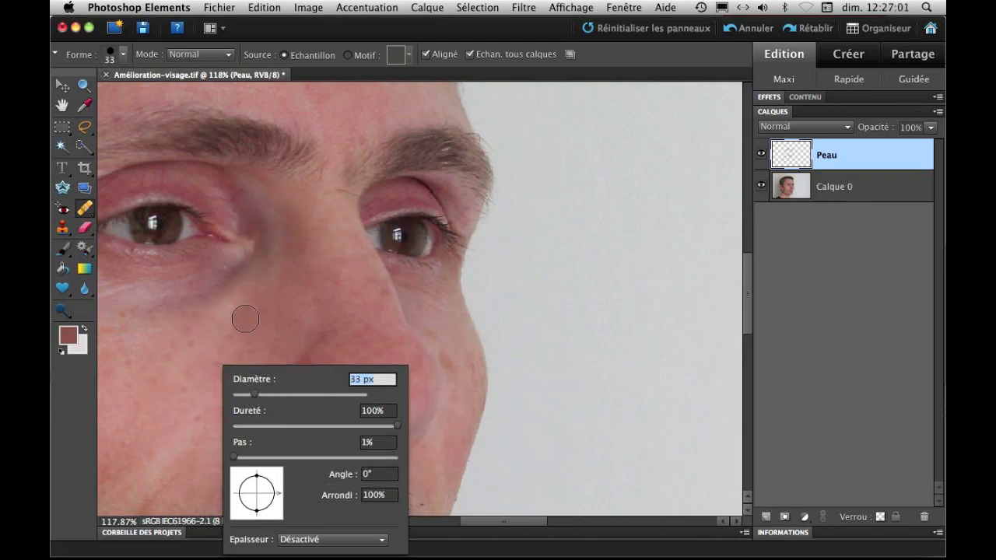
click(301, 311)
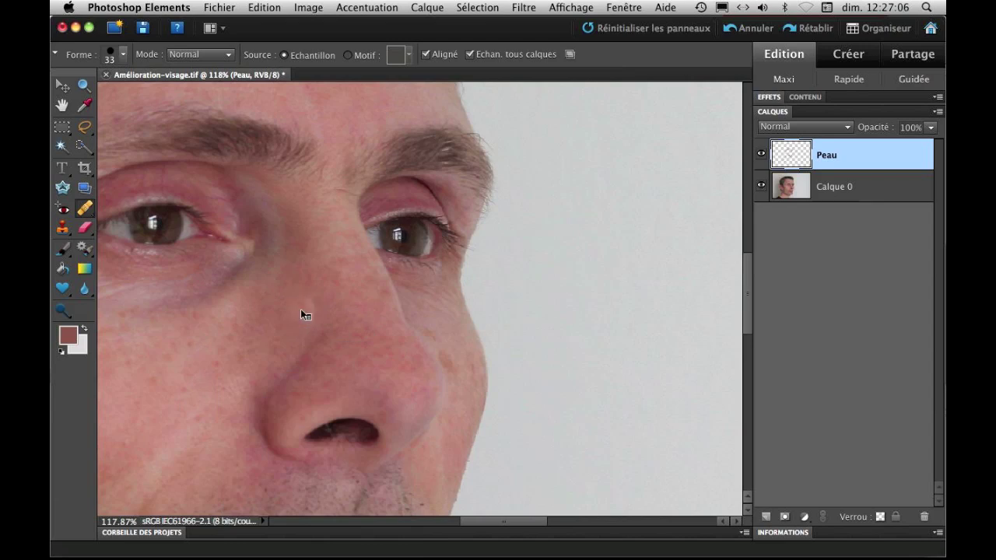
mouse_move(259, 319)
mouse_down()
mouse_move(365, 442)
mouse_move(258, 317)
mouse_up()
alt+click(259, 317)
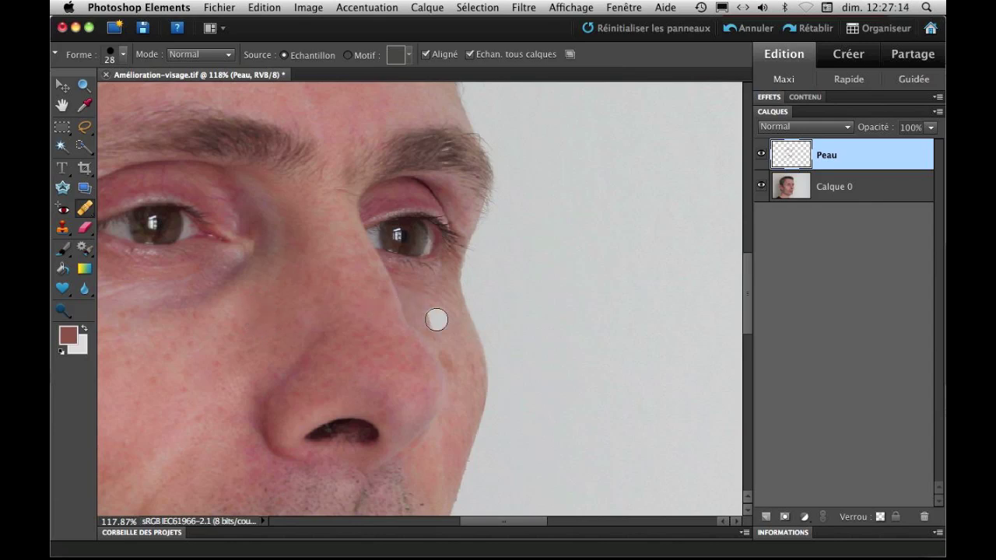
Step: Heal the brown spots on the far cheek behind the nose, reducing the brush to 18 px
drag(436, 309, 427, 311)
key(bracketleft)
drag(443, 357, 452, 364)
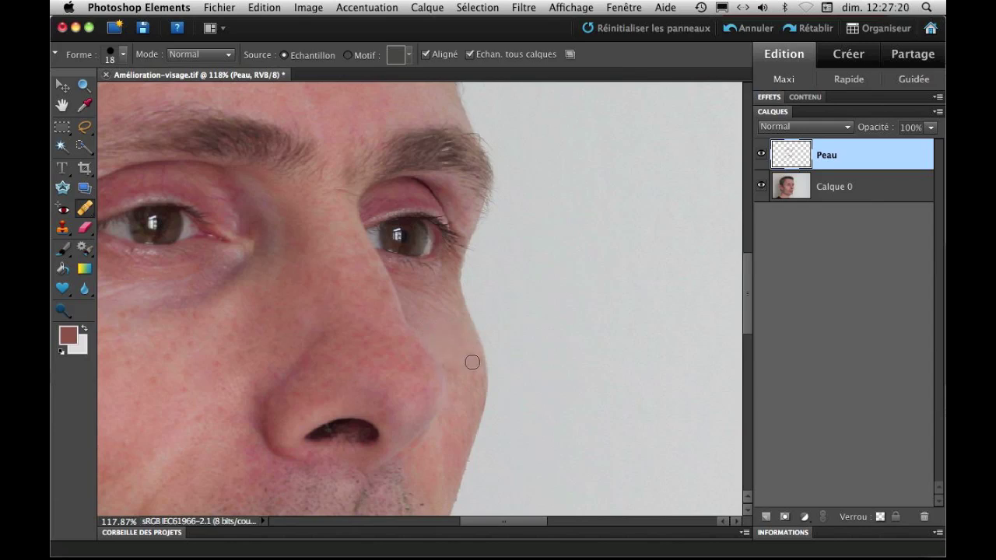
Step: Heal the red spots at the base of the neck, sampling clean neck skin beside them
key(space)
drag(215, 325, 373, 219)
scroll(242, 420, down, 10)
scroll(242, 420, left, 3)
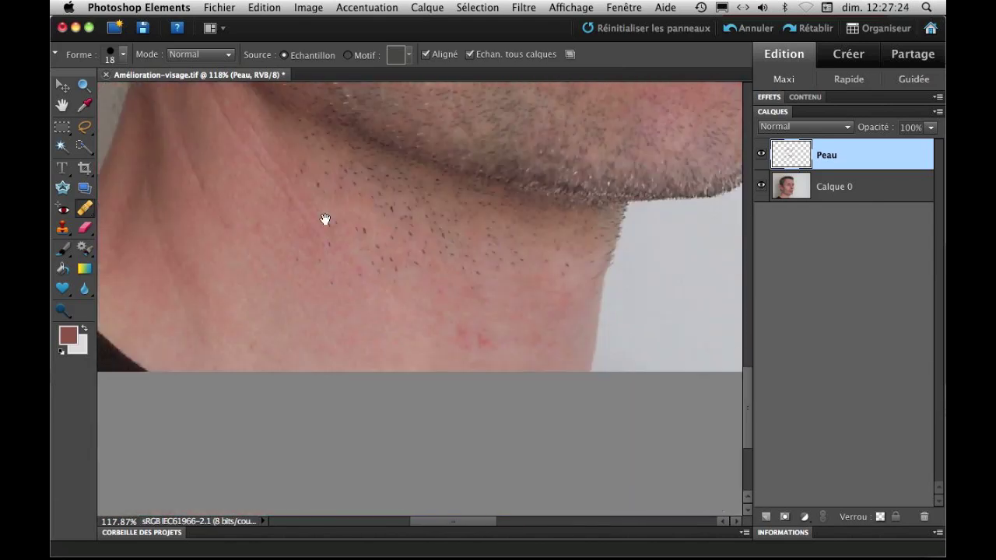
alt+click(409, 338)
mouse_move(444, 311)
mouse_down()
mouse_move(466, 331)
mouse_move(473, 322)
mouse_move(471, 330)
mouse_up()
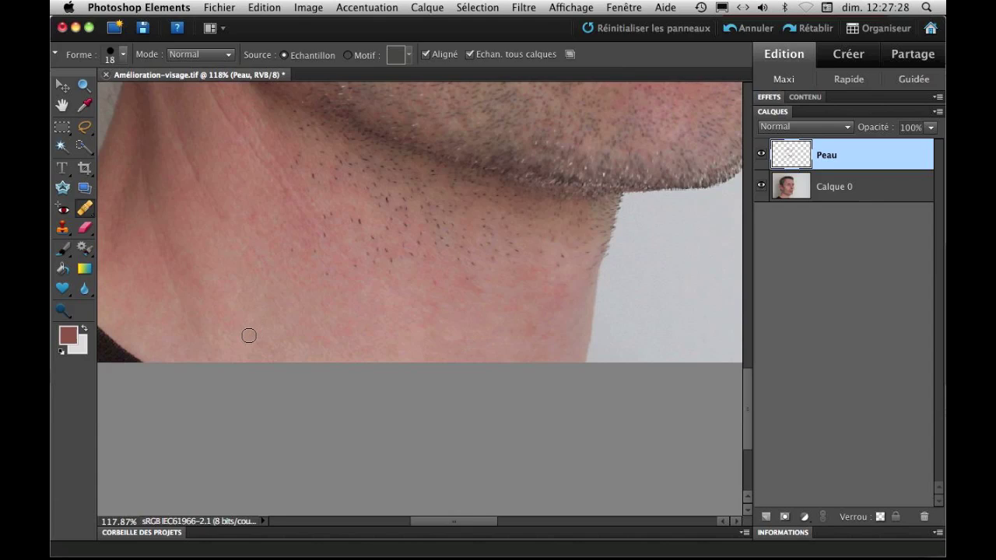
Step: Heal the long diagonal creases on the neck below the jaw, sampling smooth skin next to them
drag(254, 225, 256, 214)
alt+click(224, 179)
mouse_move(198, 166)
mouse_down()
mouse_move(190, 159)
mouse_move(285, 289)
mouse_move(250, 261)
mouse_up()
drag(239, 209, 235, 318)
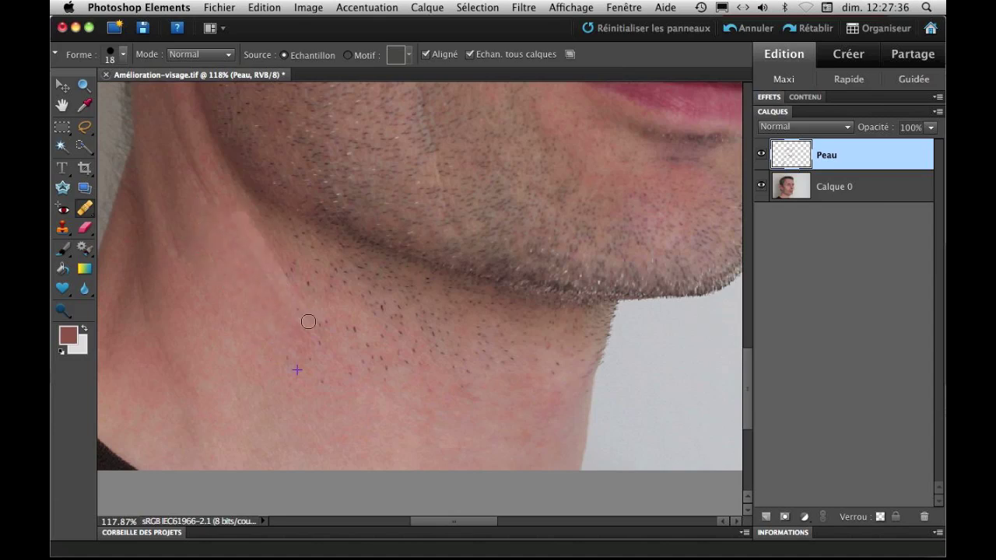
Step: Heal the small marks in the stubble on the cheek and jaw with an 11 px brush
mouse_move(412, 167)
mouse_down()
mouse_move(418, 222)
mouse_move(322, 326)
mouse_up()
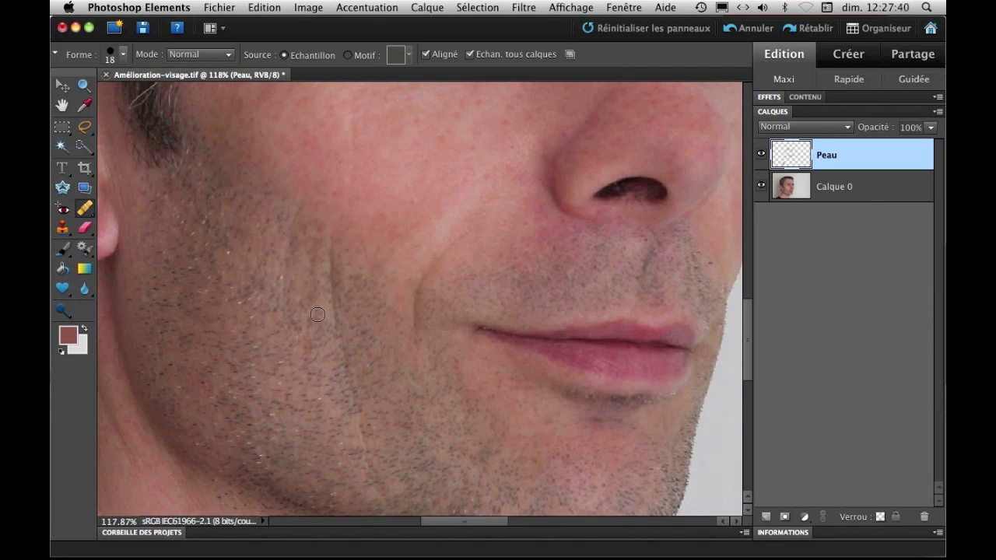
key(bracketleft)
key(bracketleft)
key(bracketleft)
click(299, 258)
click(271, 231)
click(252, 231)
click(169, 258)
click(206, 366)
Step: Heal the vertical wrinkle in the cheek stubble with a 47 px brush, sampling neighbouring bearded skin
key(super+minus)
key(super+minus)
key(super+minus)
drag(411, 263, 370, 297)
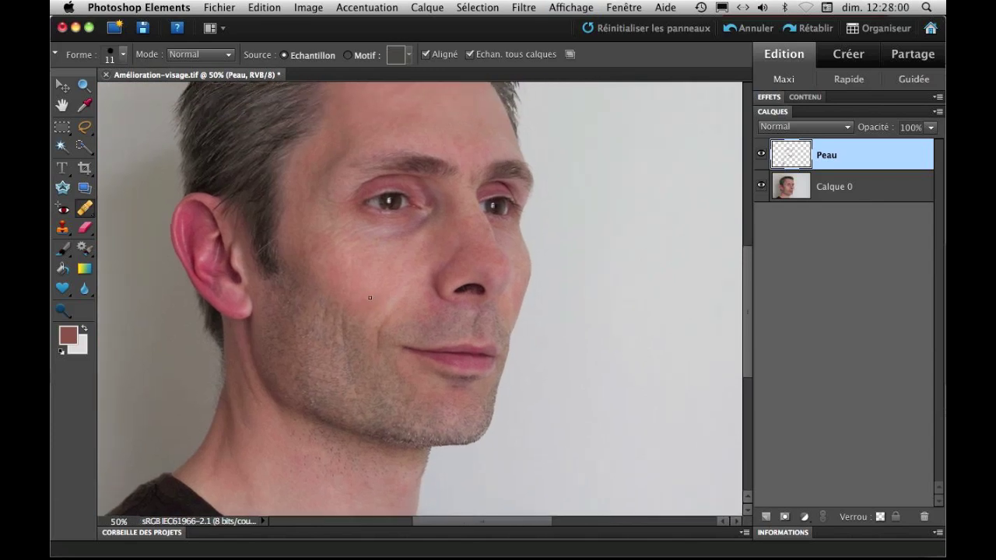
key(bracketright)
key(bracketright)
key(bracketright)
alt+click(372, 272)
alt+click(305, 330)
mouse_move(322, 302)
mouse_down()
mouse_move(323, 342)
mouse_move(329, 331)
mouse_move(368, 407)
mouse_move(348, 380)
mouse_move(322, 318)
mouse_up()
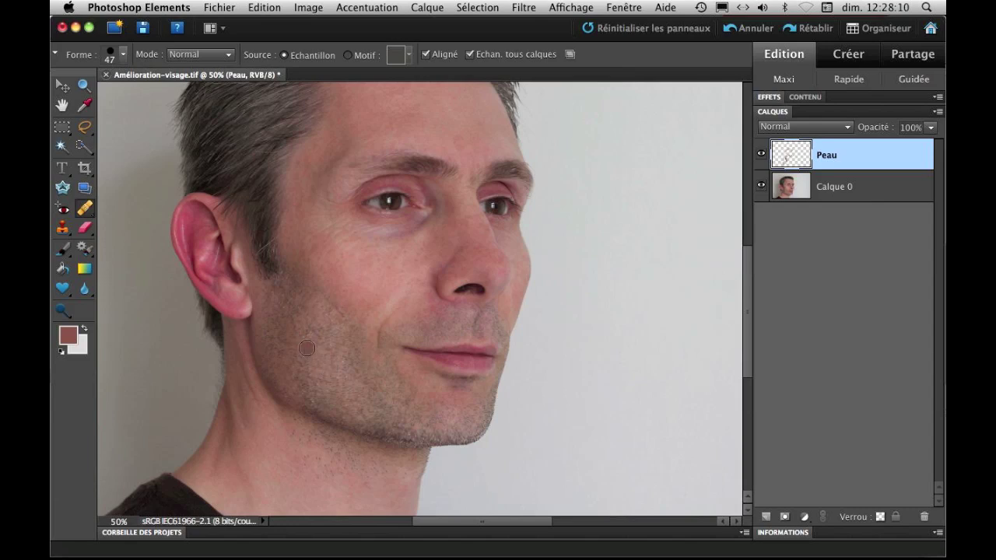
Step: Blend the upper edge of the cheek stubble with a 31 px brush, resampling nearby bearded skin between strokes
key(bracketleft)
key(bracketleft)
alt+click(304, 307)
mouse_move(318, 307)
mouse_down()
mouse_move(322, 324)
mouse_move(344, 318)
mouse_up()
click(332, 313)
alt+click(337, 338)
drag(312, 320, 319, 335)
click(420, 403)
Step: Toggle the Peau layer's visibility to compare the portrait before and after the skin retouching
drag(456, 228, 426, 299)
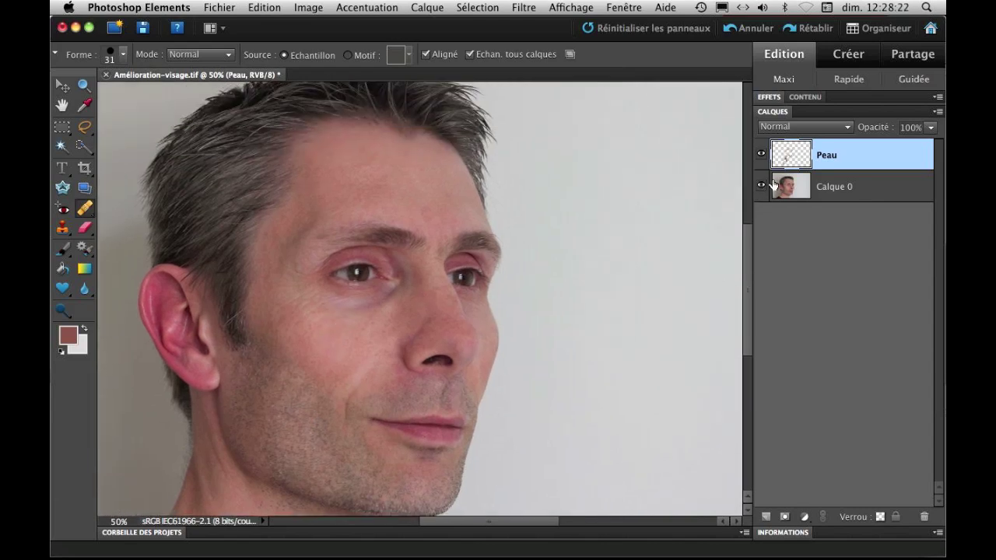
click(762, 155)
click(762, 156)
click(762, 156)
click(762, 155)
Step: Create a new layer above Peau and name it Cernes
click(766, 518)
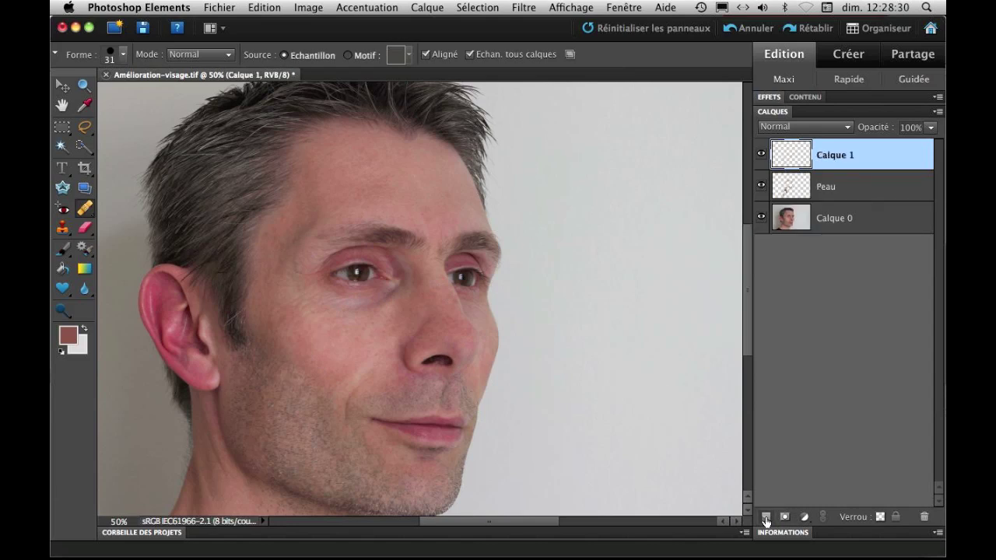
double_click(824, 161)
text(Cernes)
key(Return)
click(134, 291)
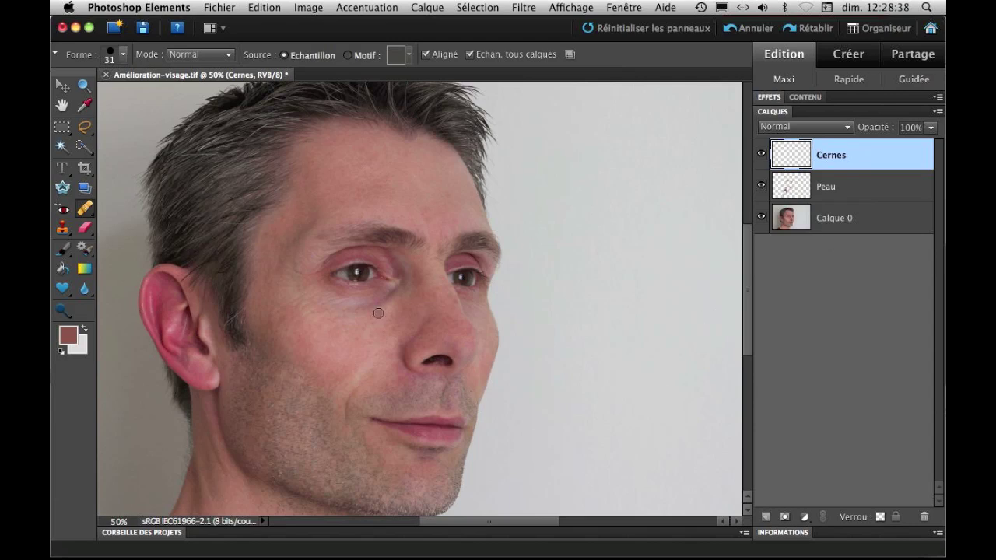
Step: Heal the dark circle under the near eye on the Cernes layer, repeatedly sampling lighter skin beside the nose
key(super+equal)
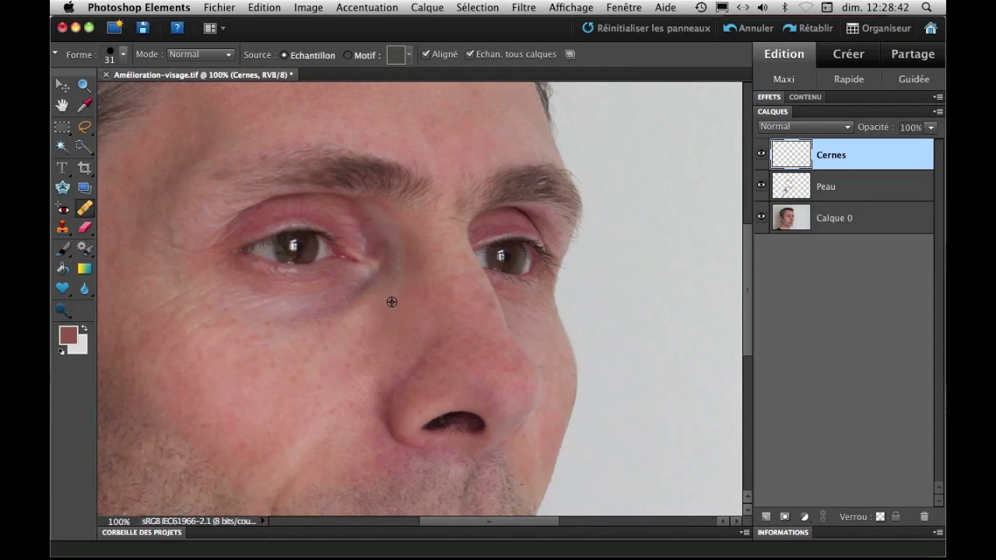
alt+click(379, 296)
drag(370, 287, 292, 318)
alt+click(375, 306)
mouse_move(345, 290)
mouse_down()
mouse_move(256, 322)
mouse_move(333, 311)
mouse_move(289, 323)
mouse_move(308, 309)
mouse_up()
alt+click(333, 311)
alt+click(397, 290)
mouse_move(365, 292)
mouse_down()
mouse_move(361, 333)
mouse_move(328, 320)
mouse_move(352, 300)
mouse_up()
alt+click(375, 305)
alt+click(405, 321)
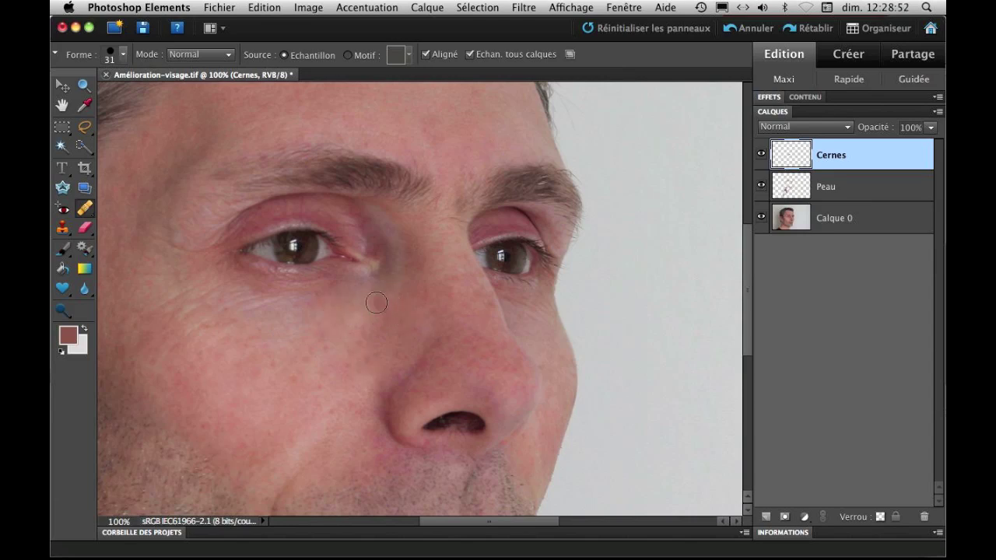
Step: Heal the shadow between the inner corner of the near eye and the nose bridge with a 21 px brush
key(bracketleft)
drag(390, 261, 391, 233)
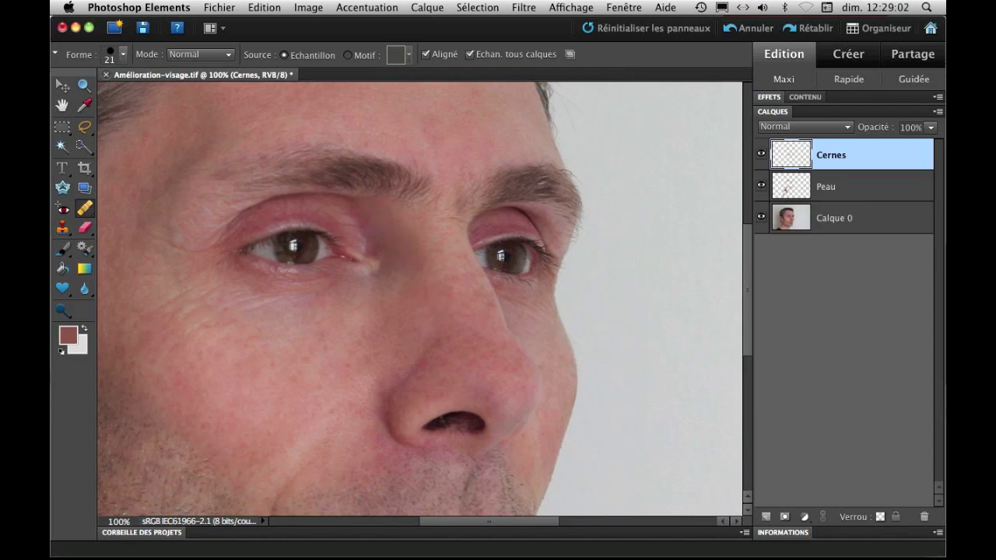
mouse_move(385, 241)
mouse_down()
mouse_move(393, 222)
mouse_move(368, 215)
mouse_move(389, 275)
mouse_move(412, 266)
mouse_up()
key(super+minus)
key(super+minus)
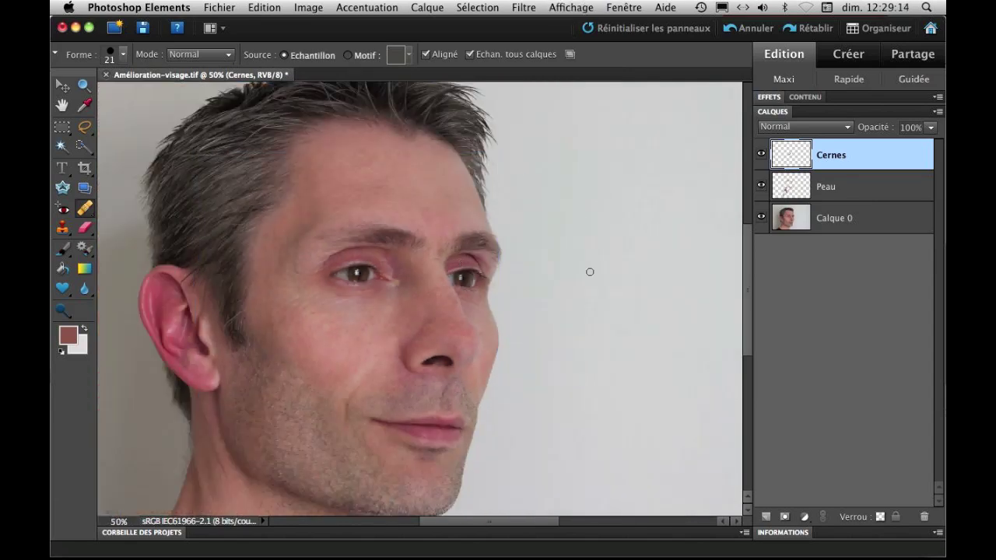
Step: Lower the Cernes layer's opacity to 60%
click(801, 191)
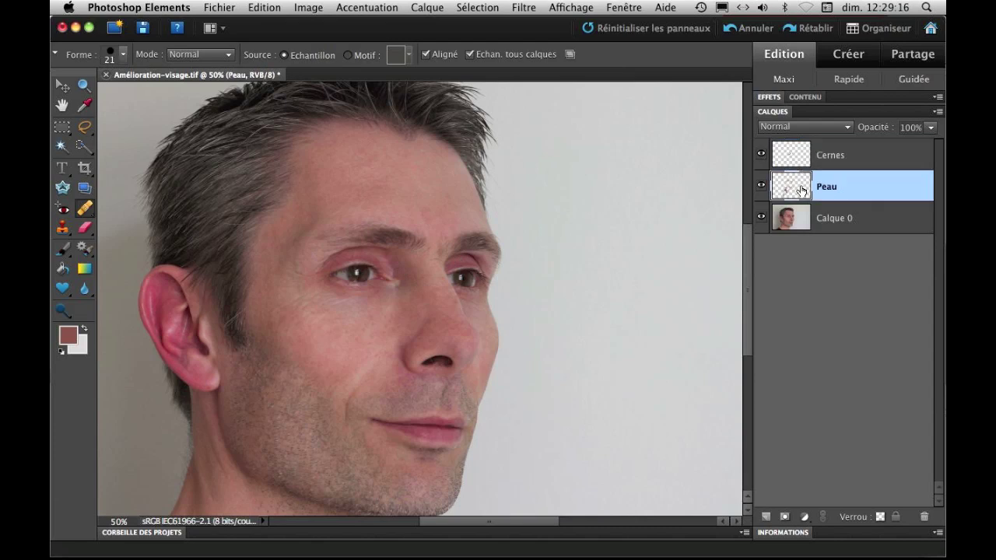
click(812, 149)
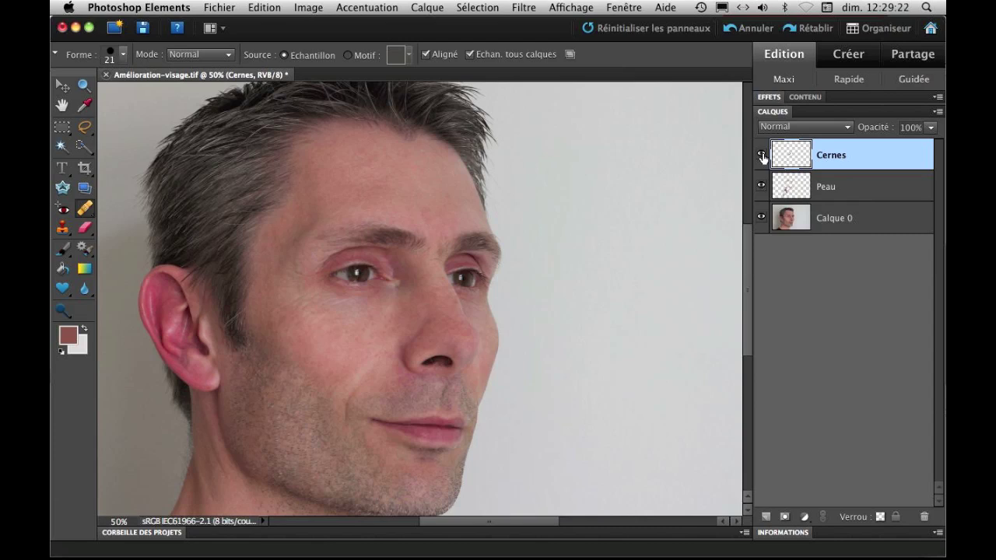
key(super+minus)
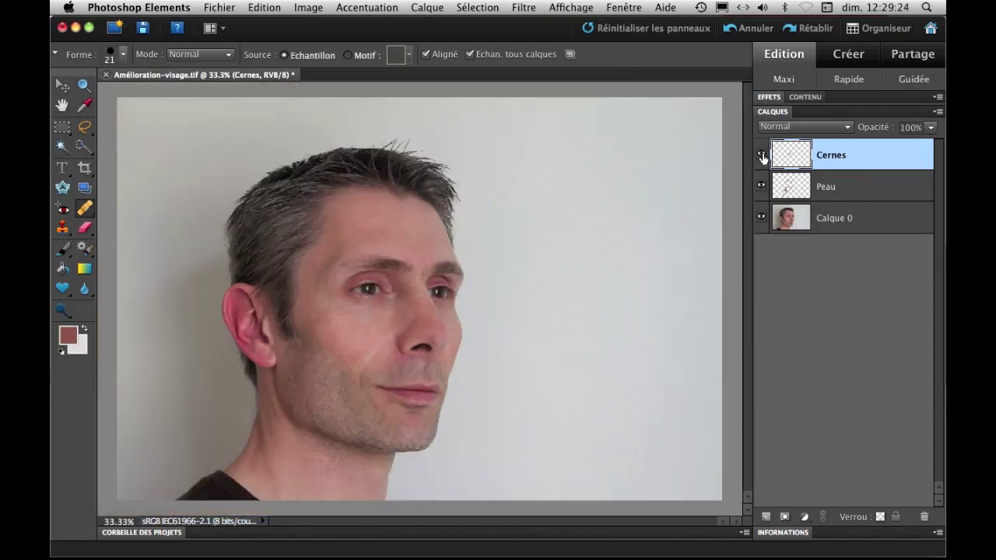
click(931, 129)
drag(932, 146, 928, 146)
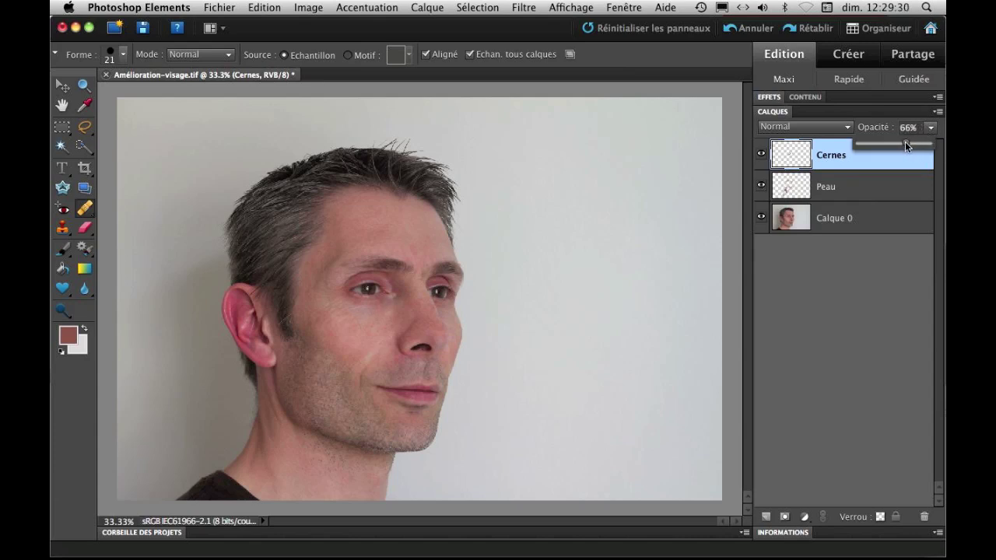
drag(906, 144, 903, 147)
Step: Toggle the Cernes layer's visibility repeatedly to compare the eye area with and without the dark-circle correction
click(760, 154)
click(760, 155)
click(760, 155)
click(760, 155)
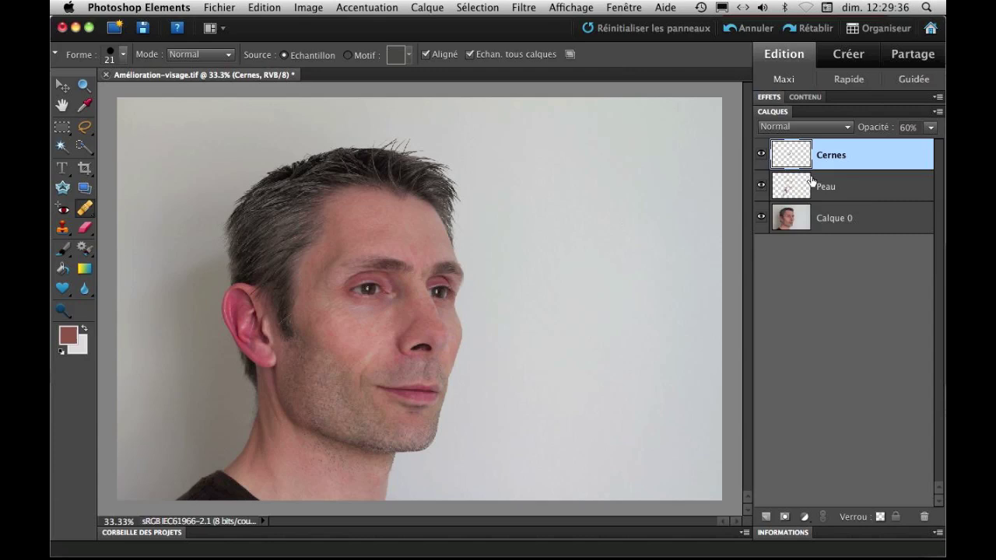
click(761, 156)
click(760, 157)
click(761, 158)
click(761, 158)
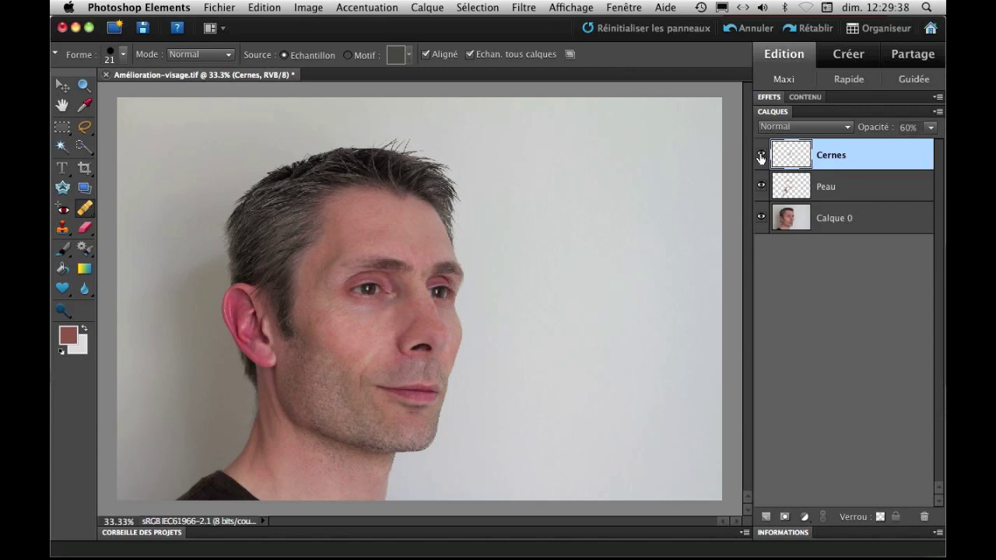
Step: Try the Cernes layer at 100% opacity and undo that change
click(930, 127)
drag(904, 143, 943, 154)
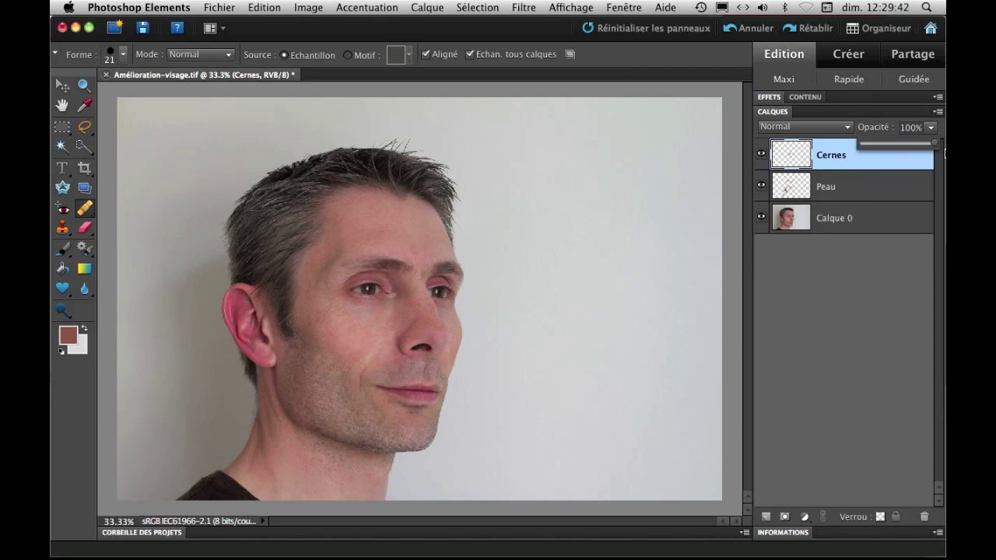
click(747, 28)
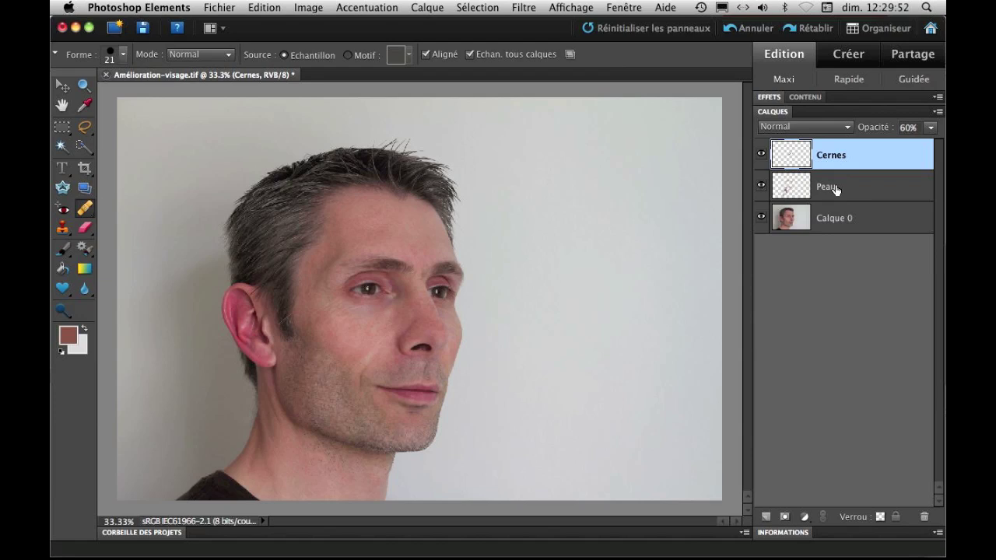
Step: Create a new layer above Cernes and name it Oreilles
key(super+plus)
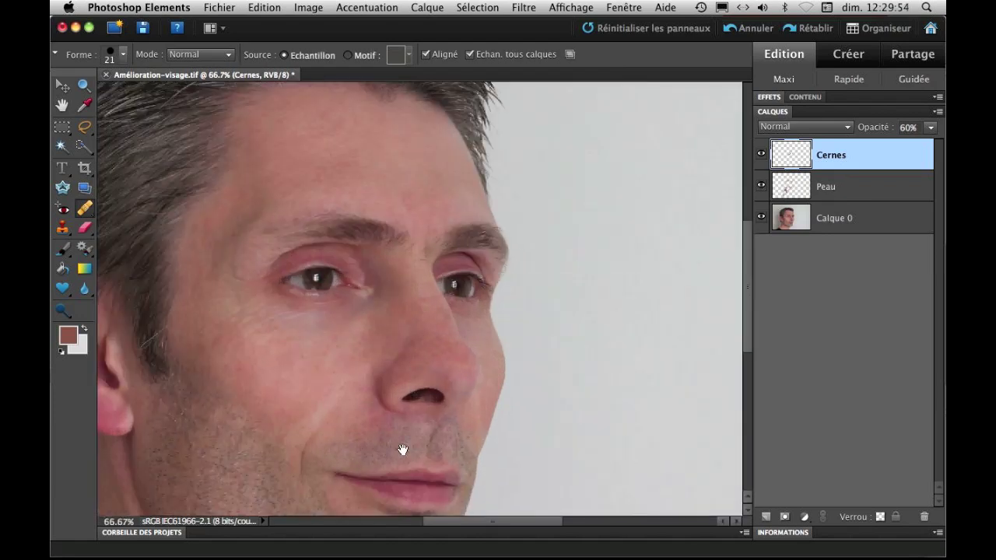
drag(277, 405, 500, 388)
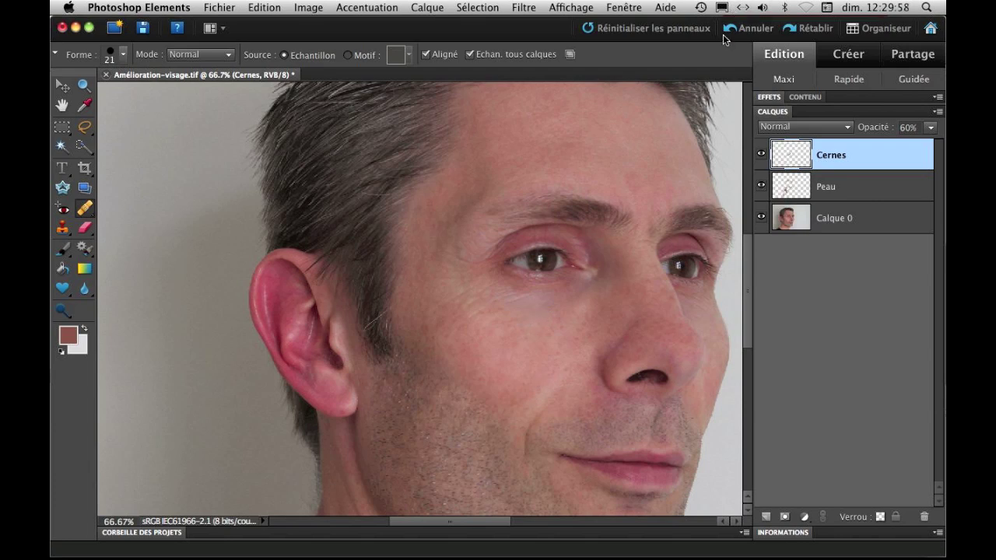
click(766, 516)
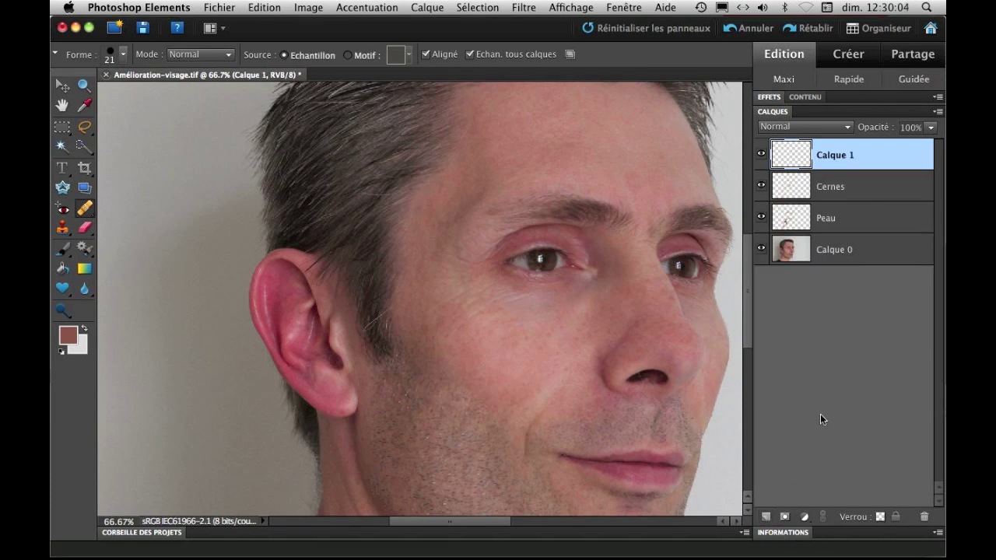
double_click(828, 156)
text(Oreilles)
key(Return)
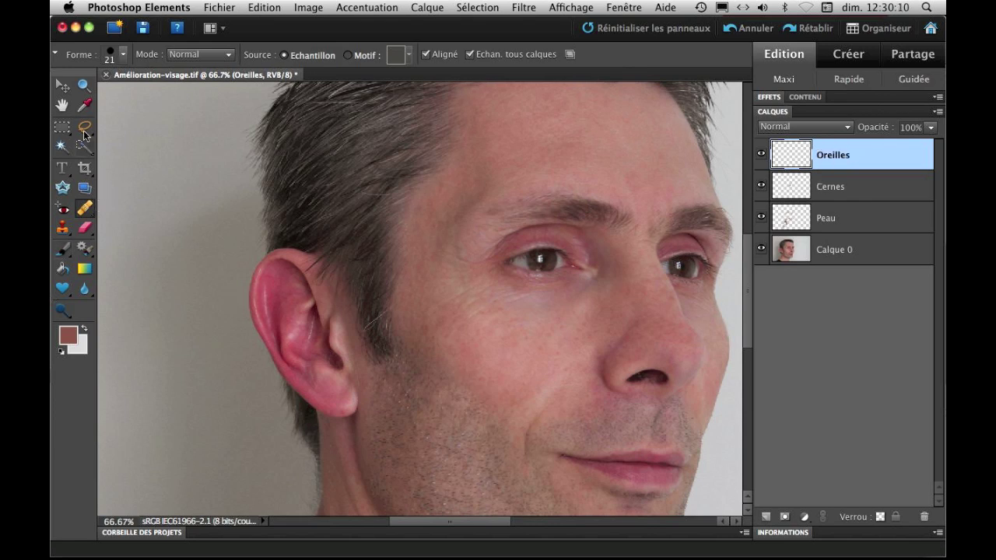
Step: Sample a natural skin tone from the face and paint over the main area of the red ear with an enlarged brush
click(87, 105)
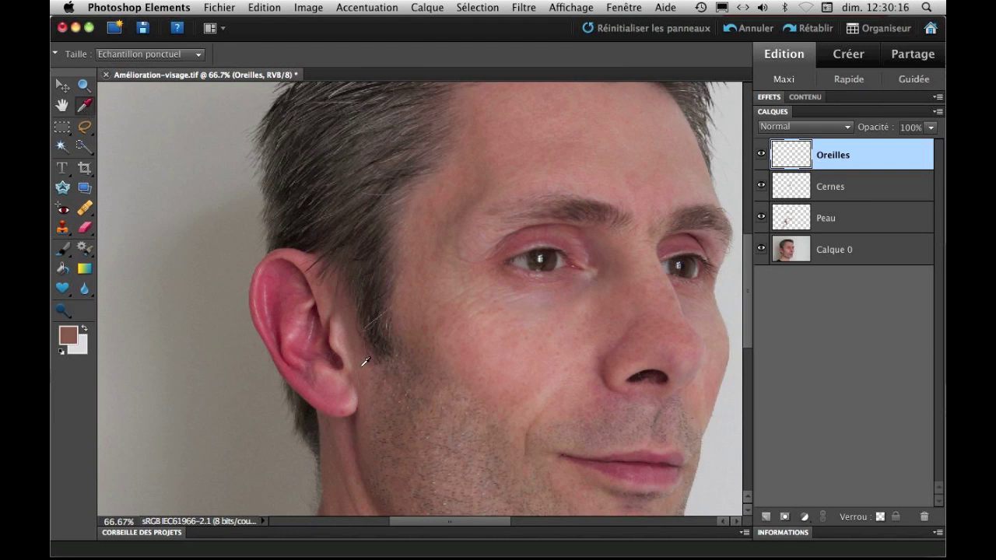
click(63, 247)
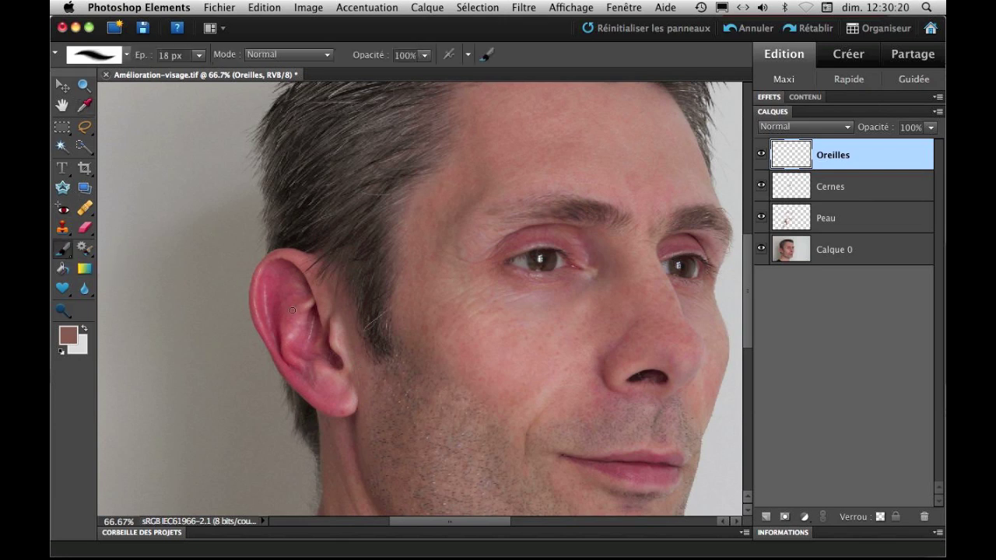
key(bracketright)
key(bracketright)
key(bracketright)
key(bracketright)
key(bracketright)
key(bracketright)
key(bracketleft)
key(bracketleft)
mouse_move(301, 318)
mouse_down()
mouse_move(333, 369)
mouse_move(307, 286)
mouse_move(295, 305)
mouse_move(278, 285)
mouse_move(286, 277)
mouse_move(301, 359)
mouse_move(336, 387)
mouse_move(269, 309)
mouse_move(287, 351)
mouse_move(279, 337)
mouse_move(262, 284)
mouse_move(302, 277)
mouse_up()
Step: Paint the outer rim and lobe of the ear with an 18 px brush in the same skin tone
key(bracketleft)
key(bracketleft)
key(bracketleft)
key(bracketleft)
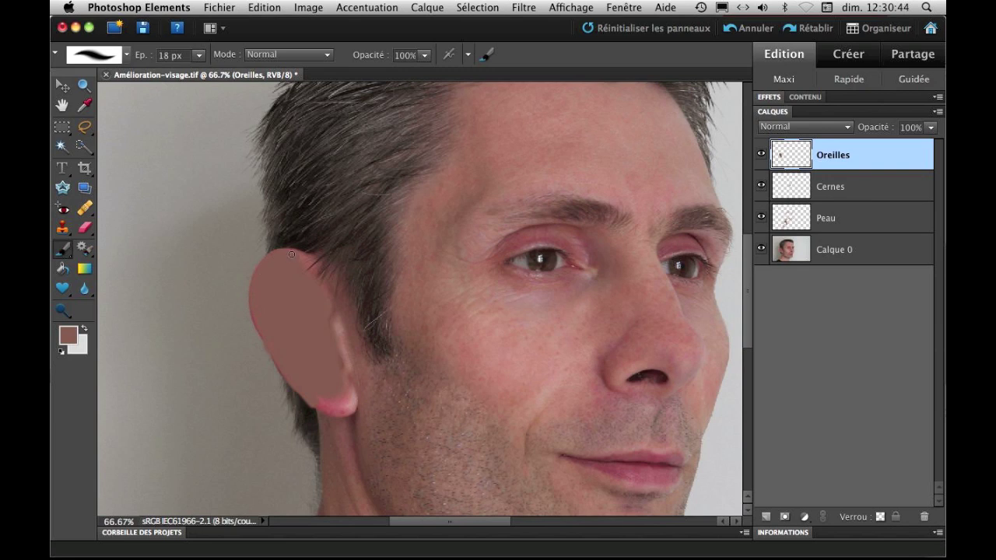
drag(252, 291, 256, 322)
mouse_move(335, 412)
mouse_down()
mouse_move(327, 401)
mouse_move(344, 400)
mouse_up()
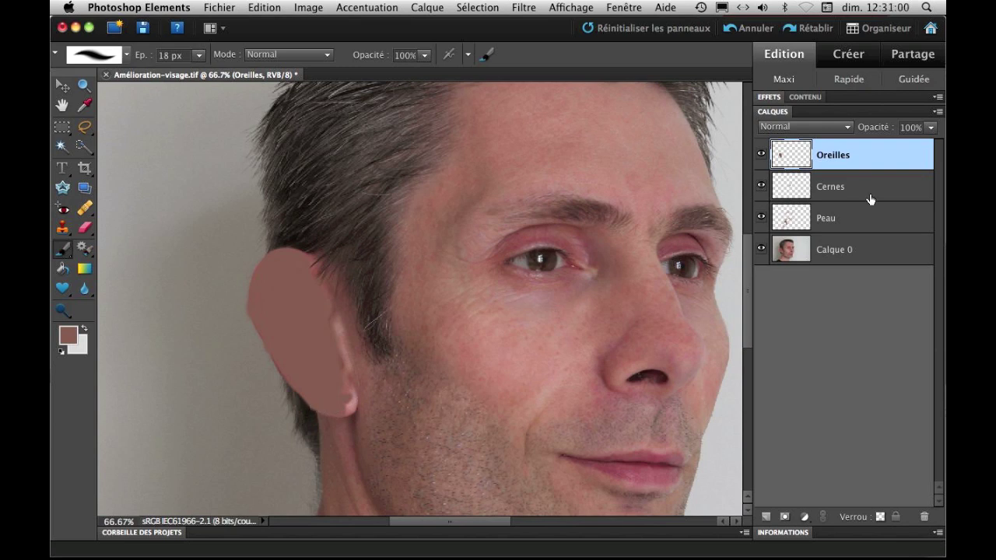
Step: Set the Oreilles layer's blend mode to Couleur and check the ear tone against the whole portrait
click(848, 128)
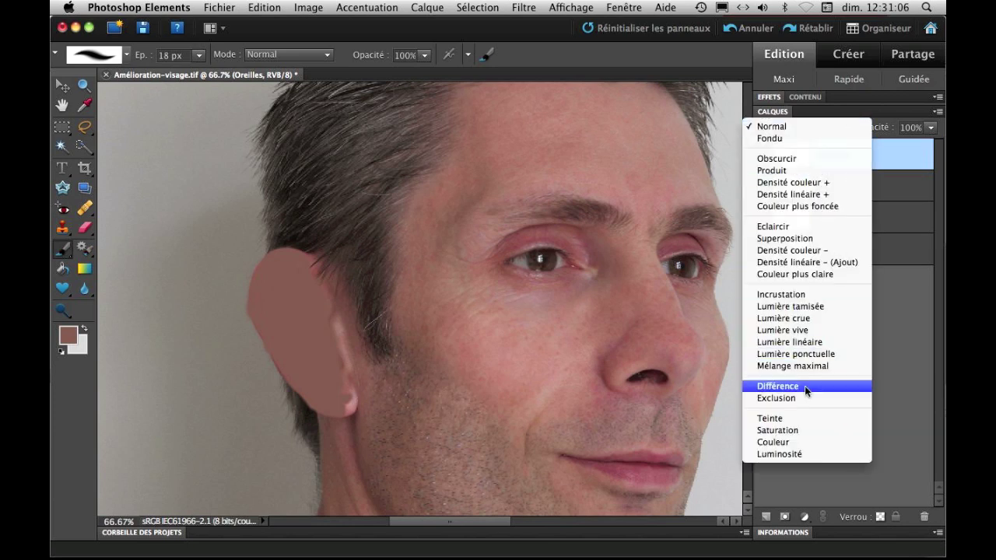
click(793, 442)
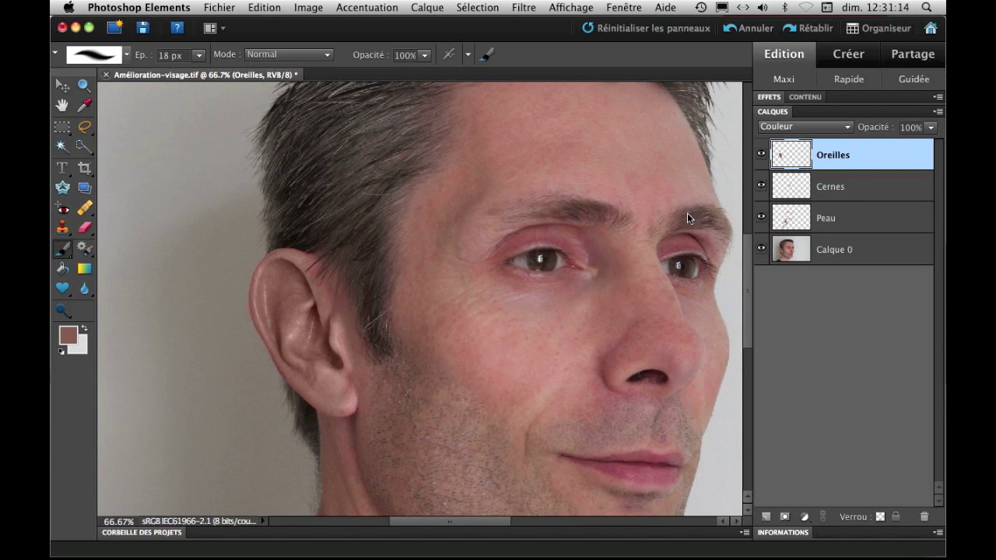
key(super+minus)
key(super+minus)
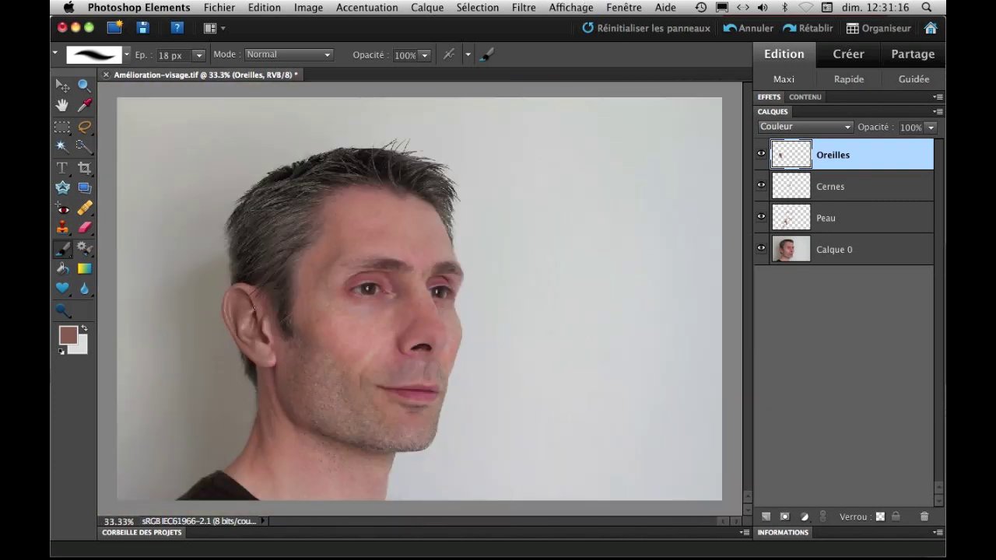
key(super+plus)
key(super+plus)
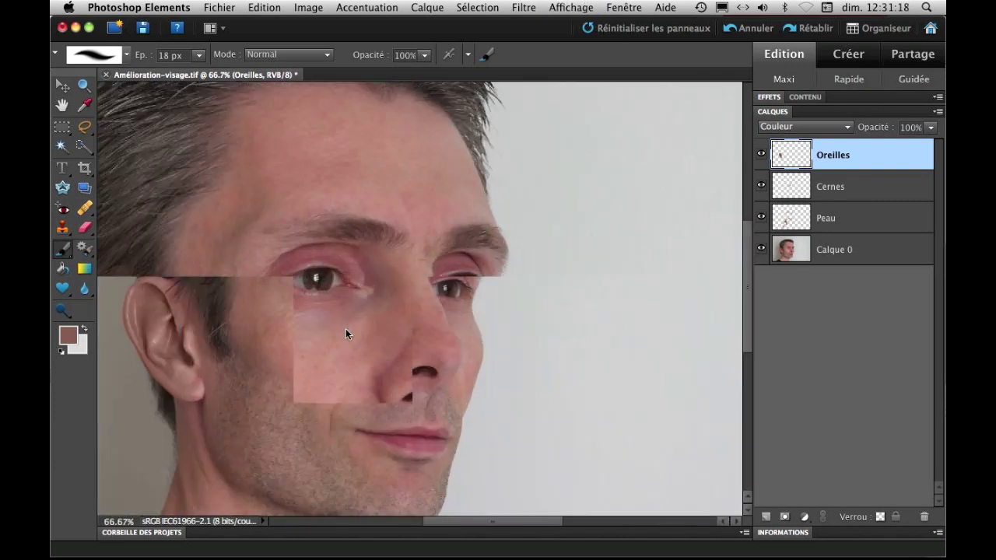
click(85, 228)
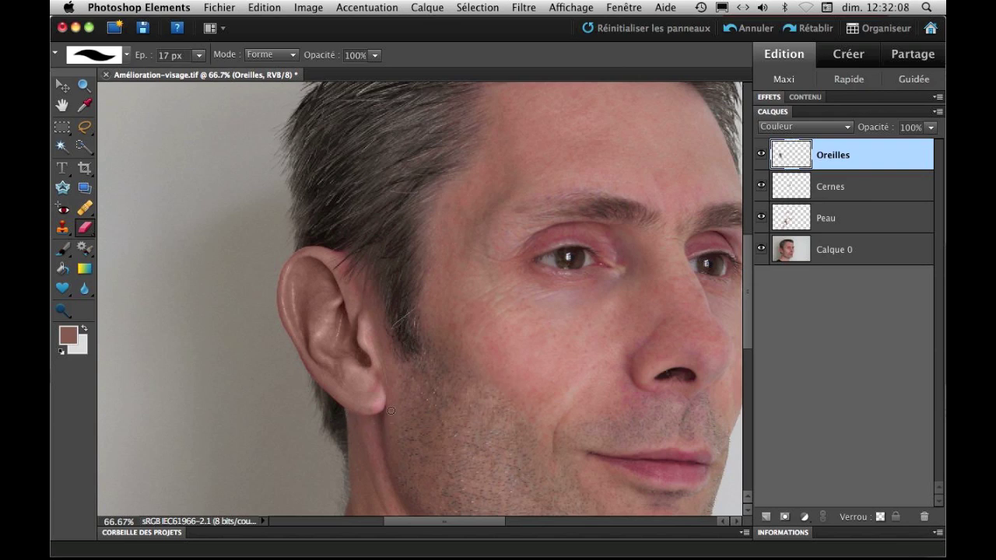
key(super+space)
drag(525, 210, 377, 216)
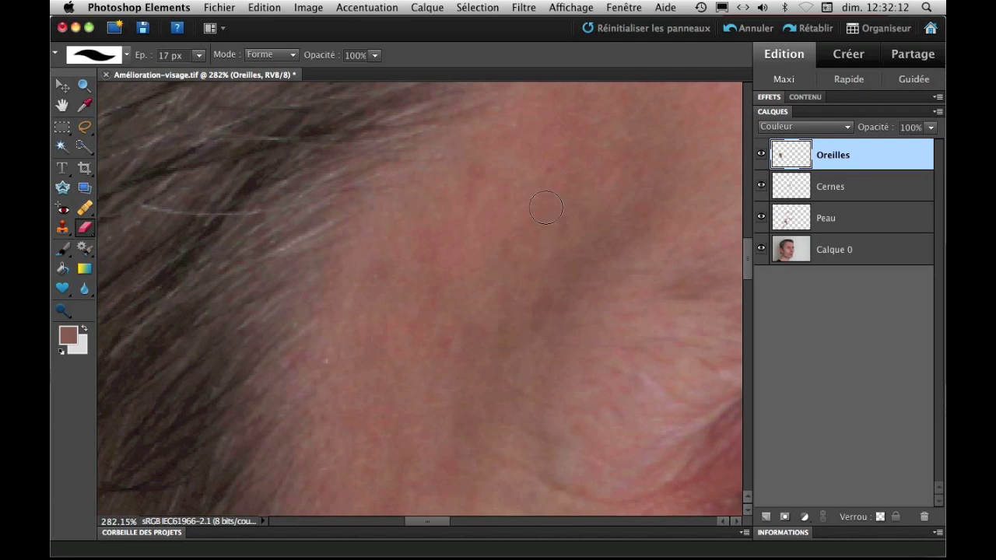
click(736, 31)
Step: Lower the Oreilles layer's opacity to 40%
key(super+minus)
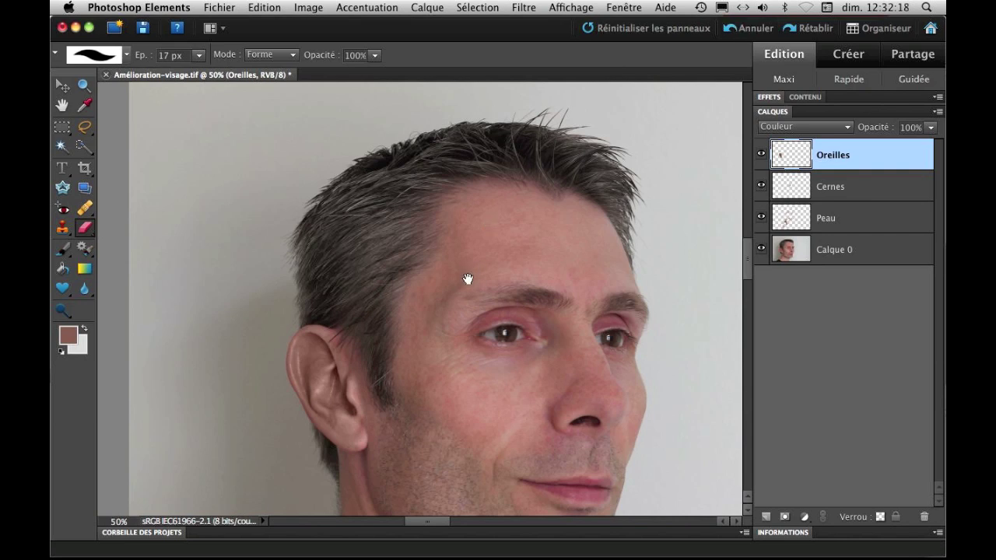
drag(438, 307, 385, 260)
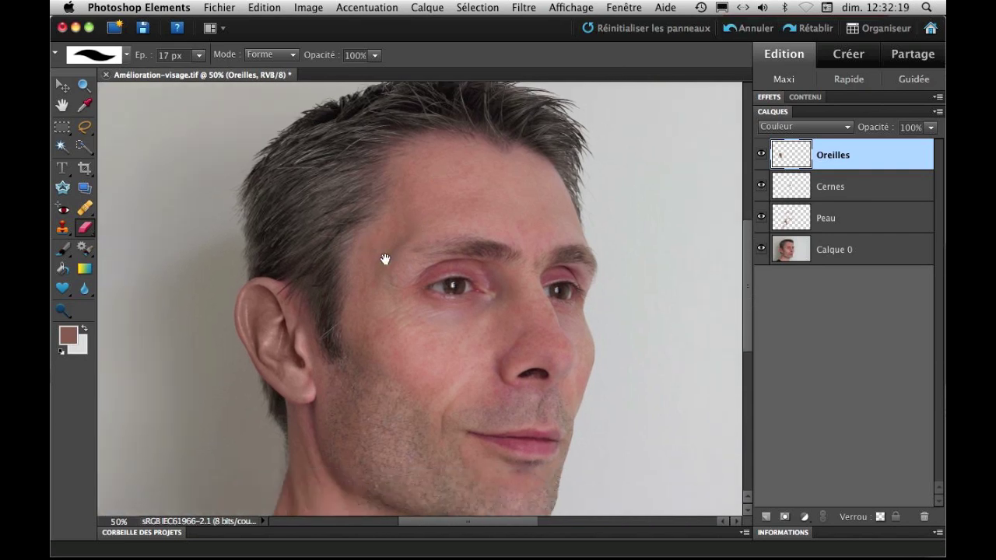
click(931, 129)
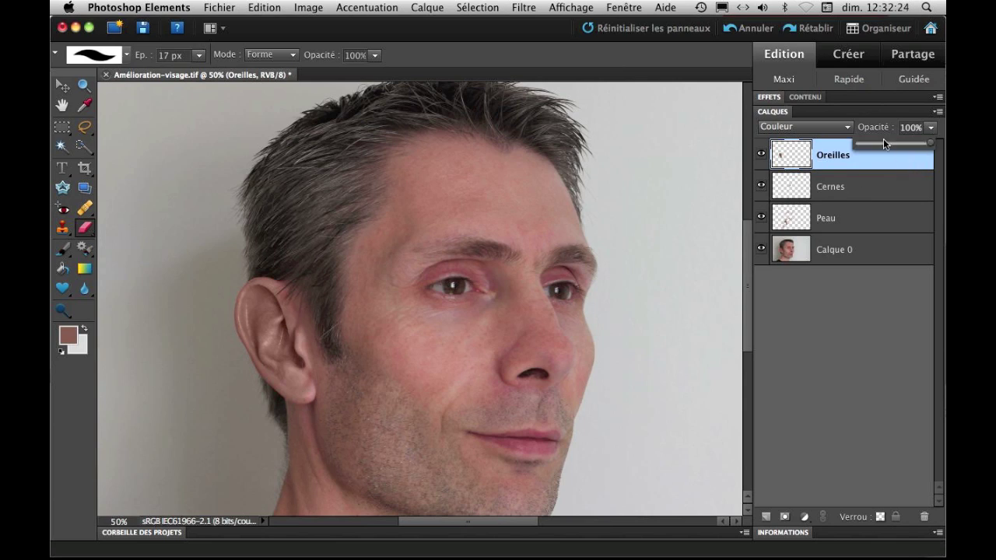
drag(930, 143, 887, 143)
Step: Compare the ear colour with the Oreilles layer hidden and shown, both close up and on the full portrait
click(762, 156)
click(762, 156)
click(762, 155)
click(762, 156)
click(762, 156)
click(762, 156)
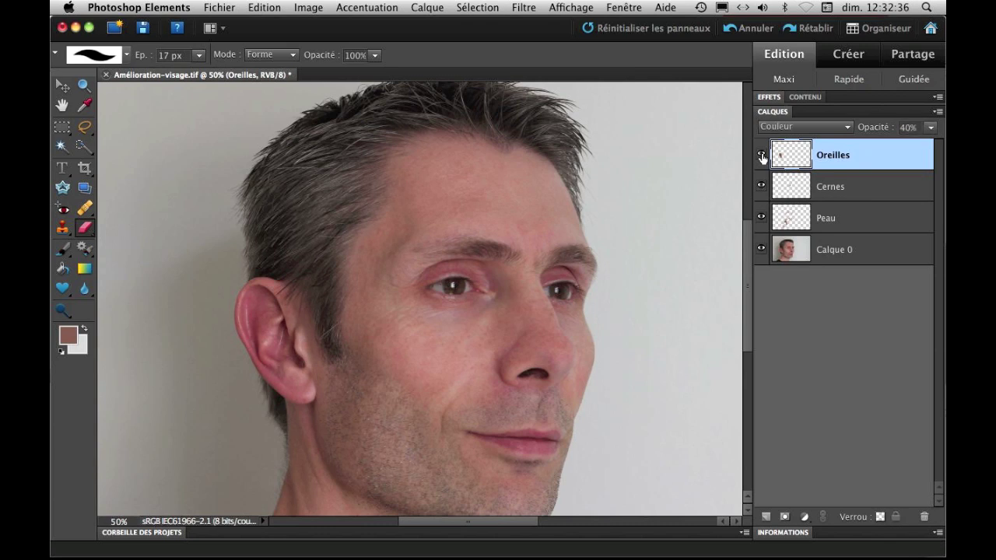
key(super+minus)
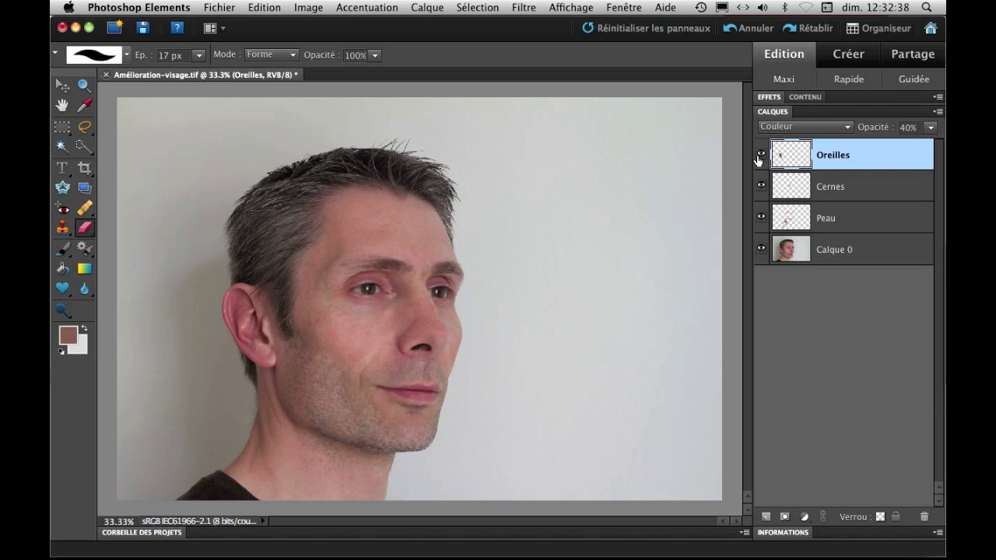
click(760, 156)
click(760, 156)
Step: Duplicate the Calque 0 photo layer and rename the original Avant
click(856, 257)
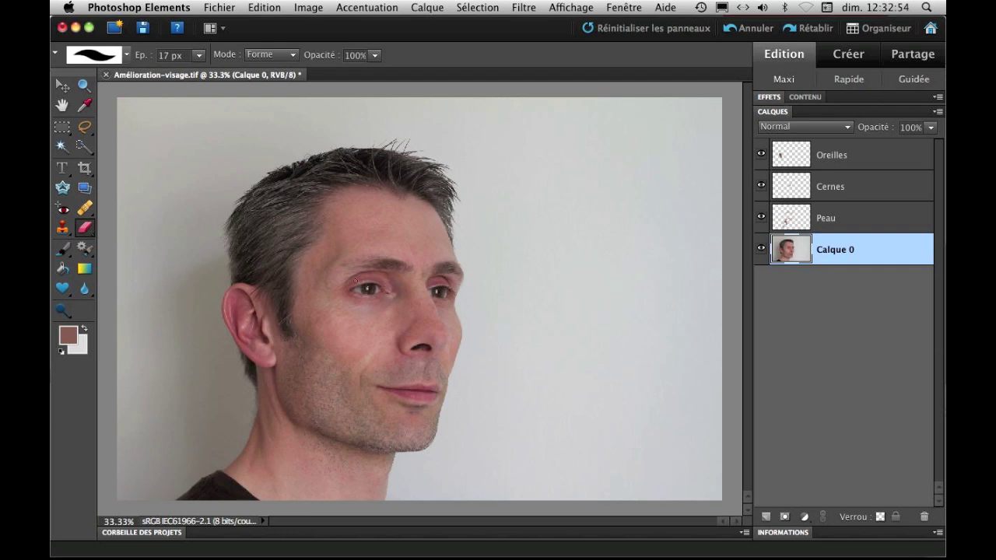
drag(791, 255, 763, 518)
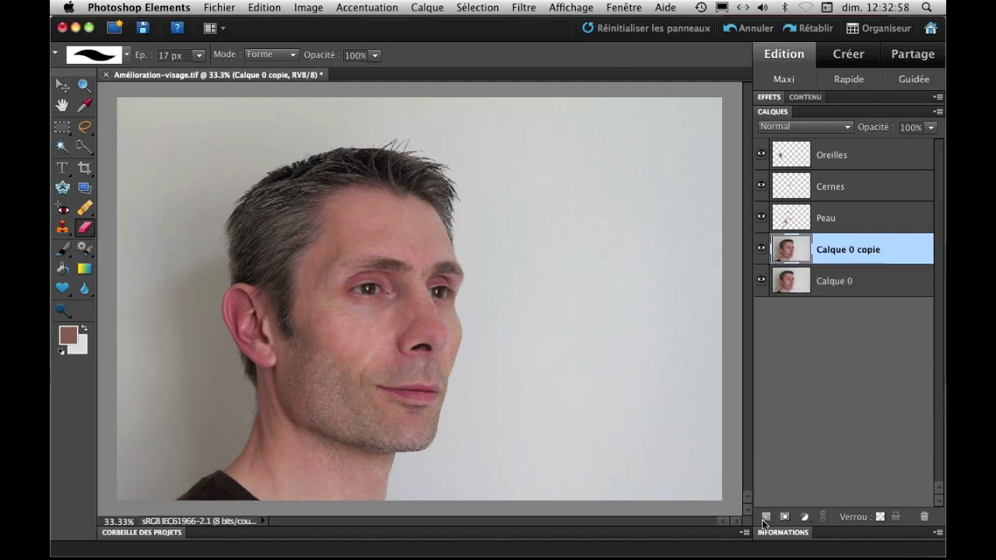
double_click(830, 282)
text(Avant)
key(Return)
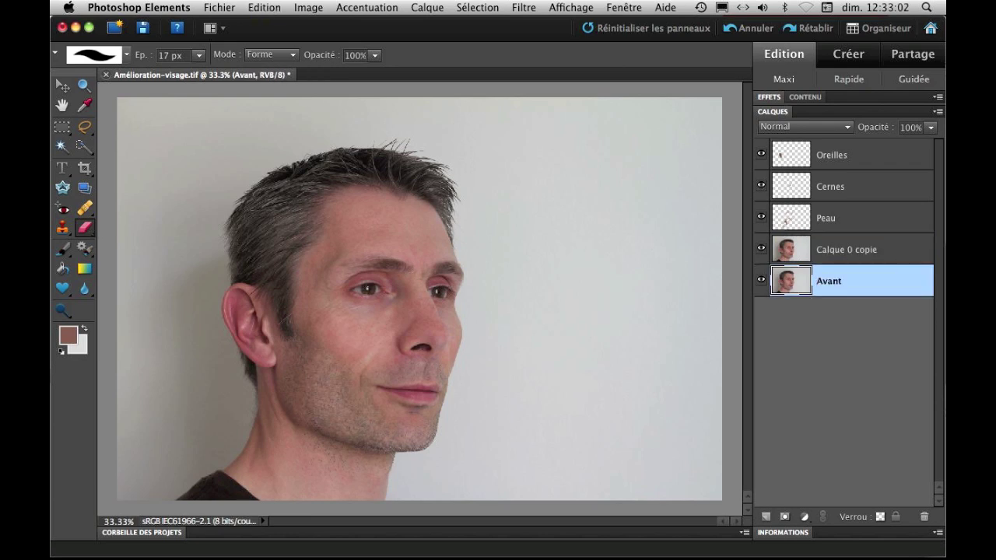
Step: Merge Calque 0 copie, Peau, Cernes and Oreilles into one layer and name it Après
click(890, 248)
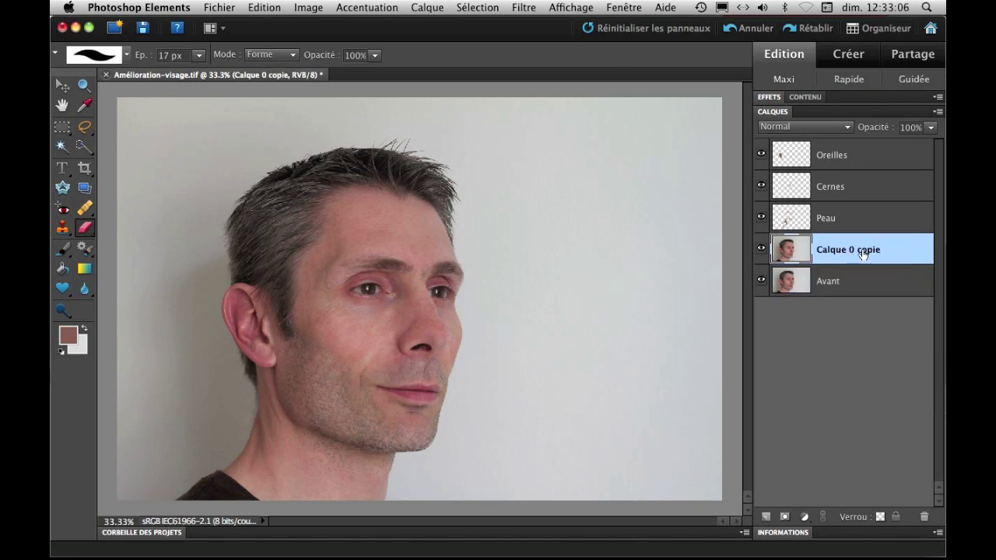
shift+click(869, 154)
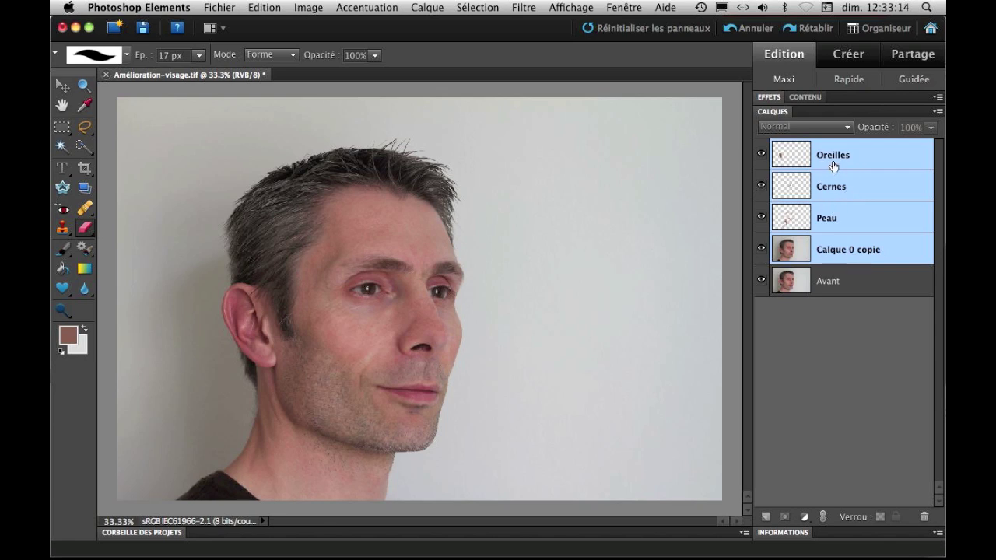
right_click(784, 185)
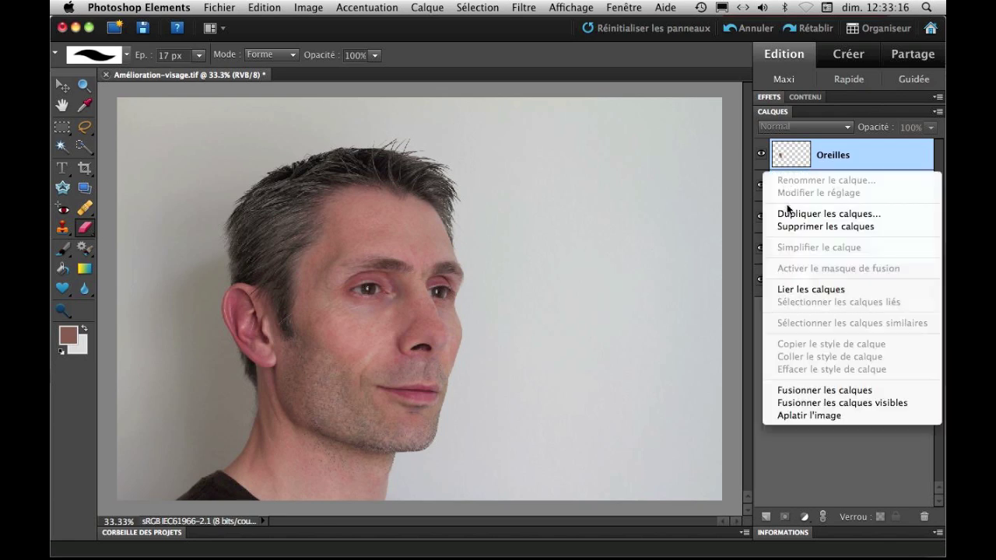
click(809, 391)
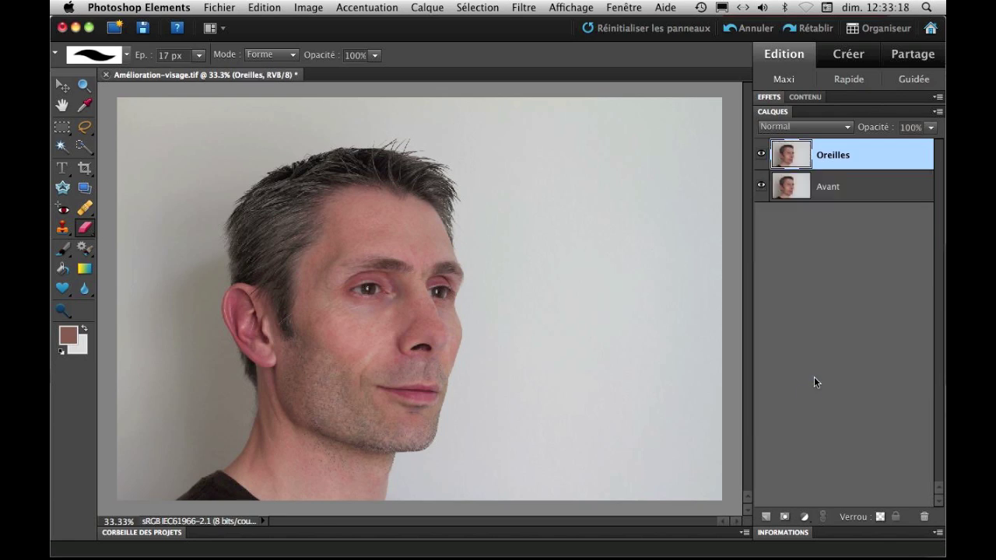
double_click(833, 156)
text(Après)
key(Return)
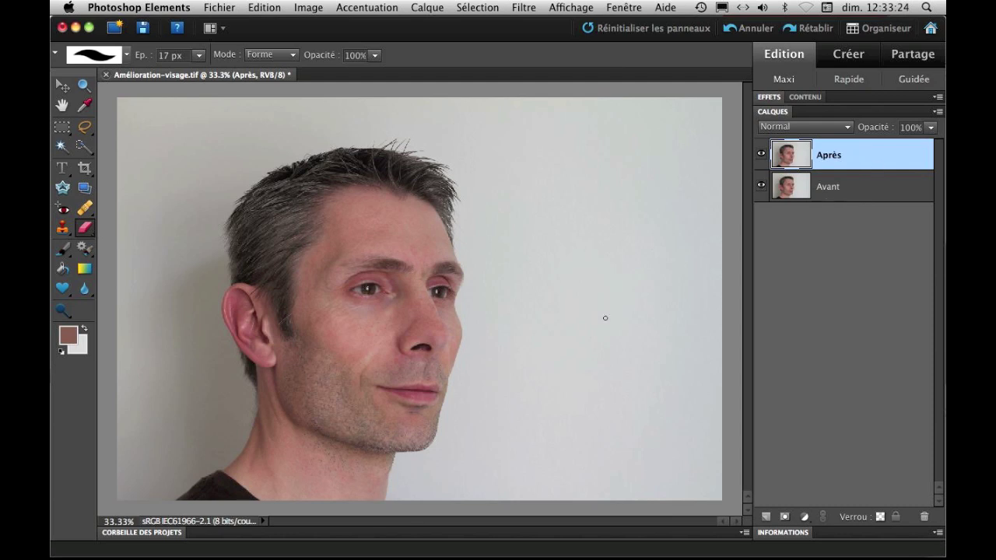
Step: Set up the Densité - tool with a 24 px brush for lightening the eyes on the Après layer
key(super+equal)
key(super+equal)
drag(542, 260, 620, 283)
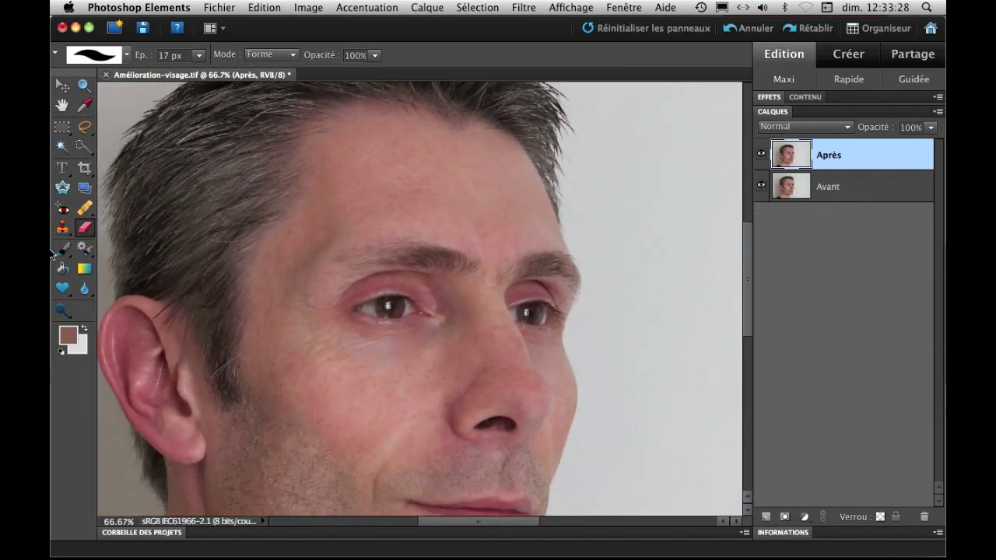
click(62, 314)
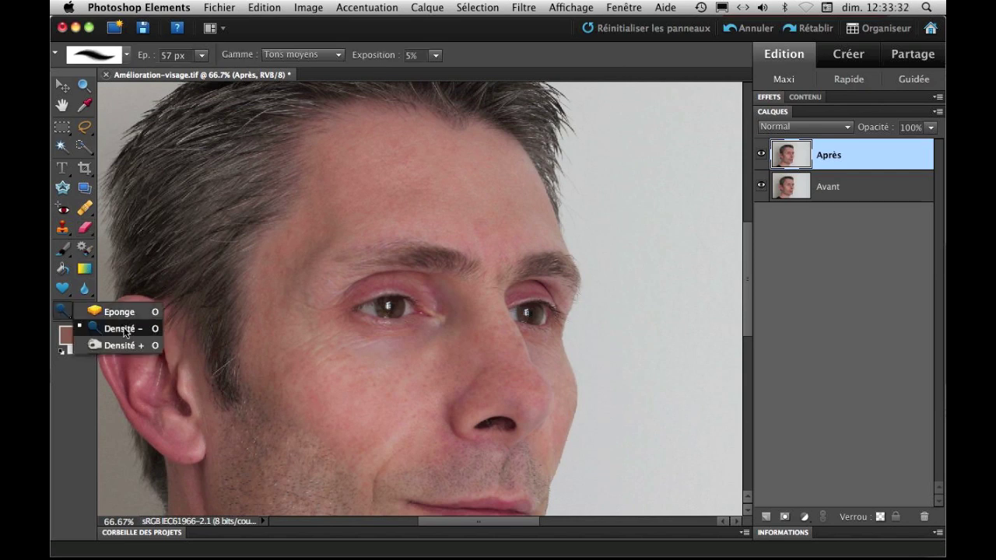
click(122, 329)
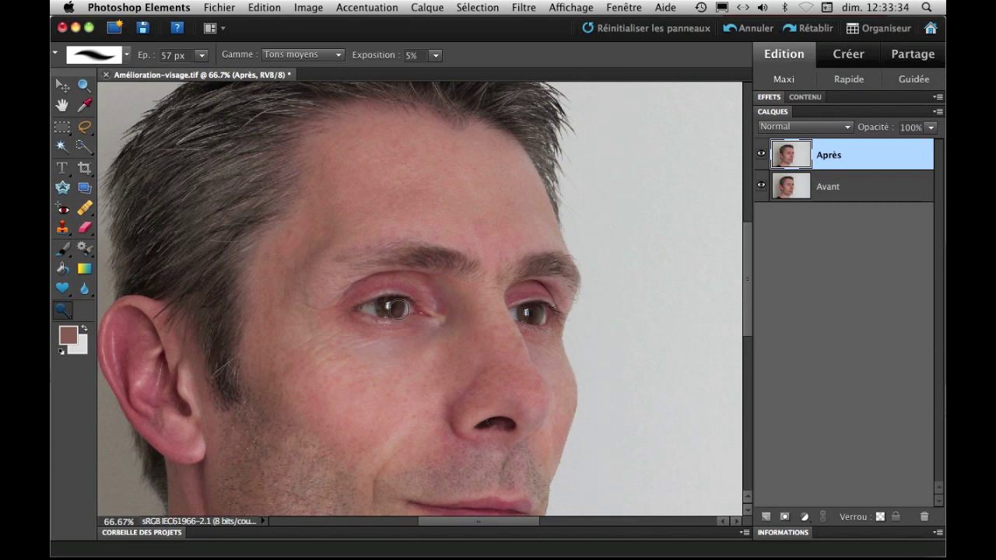
key(bracketleft)
key(bracketleft)
key(bracketleft)
key(bracketleft)
Step: Try lightening the iris of the nearer eye at 100% exposure and undo it
click(437, 55)
drag(434, 70, 513, 73)
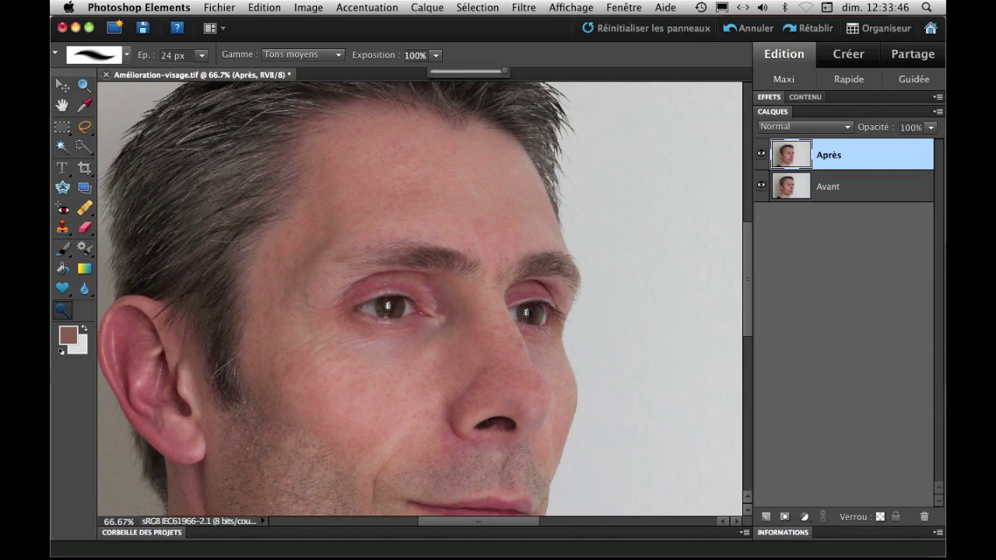
drag(387, 309, 391, 305)
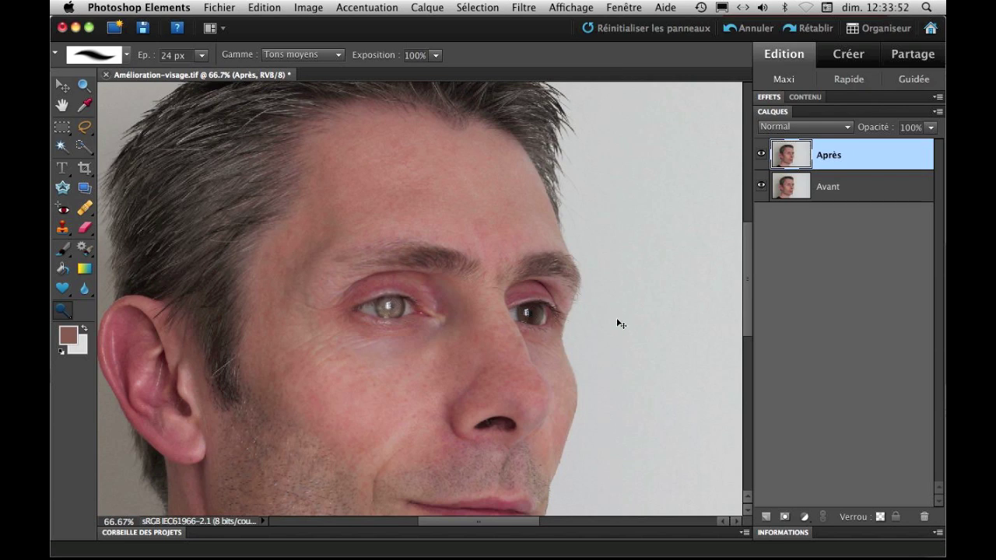
key(super+minus)
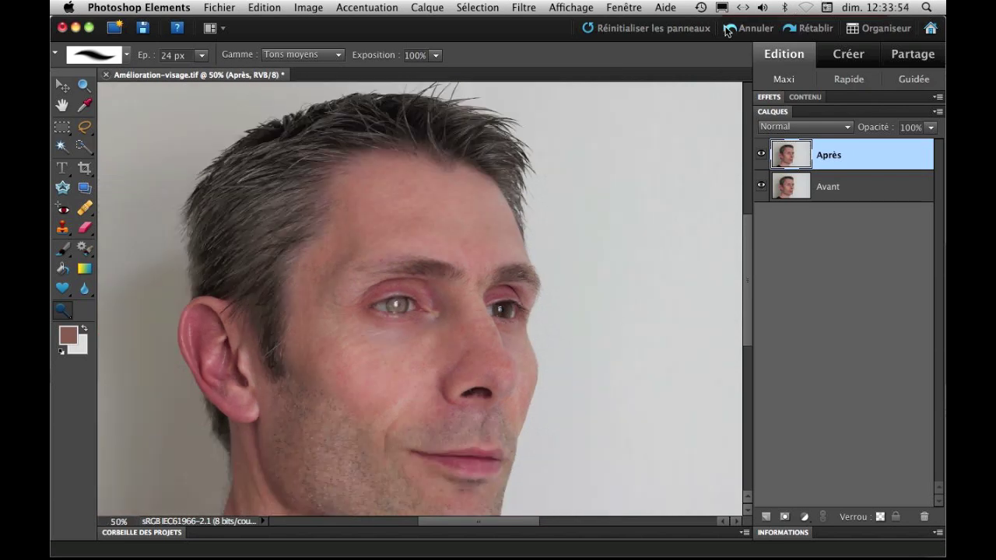
click(731, 28)
Step: Lighten both irises with Densité - at 6% exposure and compare them with the Avant layer
click(435, 56)
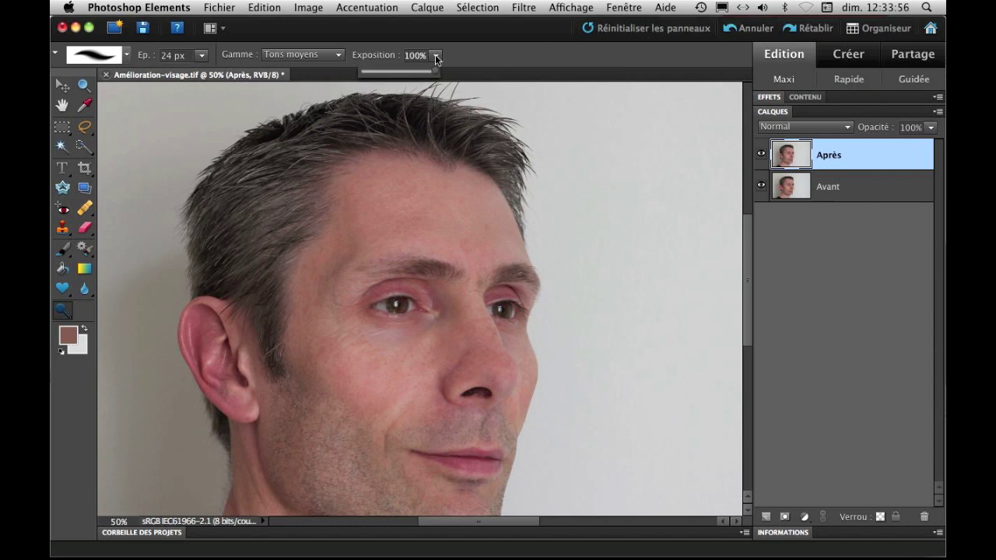
click(365, 73)
key(Return)
key(super+equal)
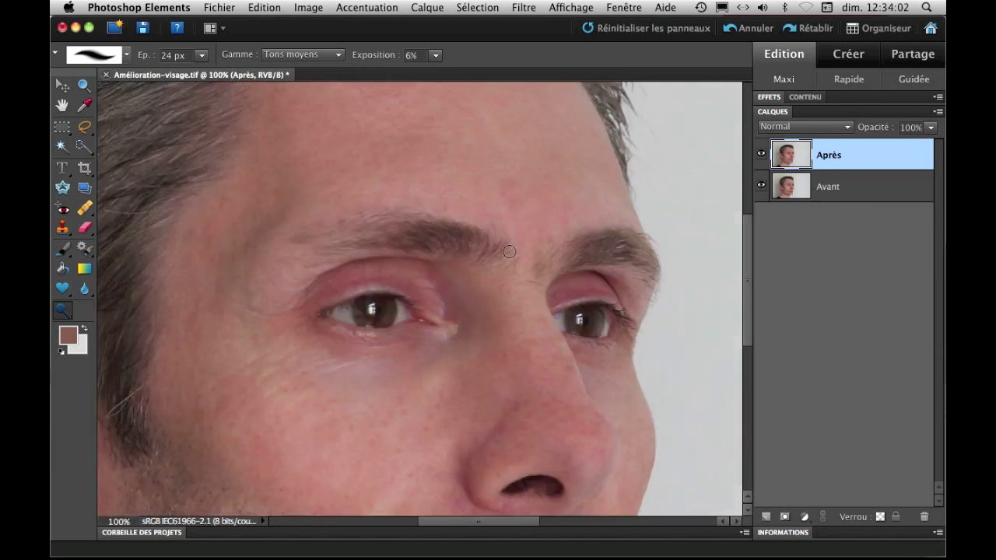
mouse_move(370, 310)
mouse_down()
mouse_move(371, 323)
mouse_move(371, 310)
mouse_move(358, 310)
mouse_move(391, 311)
mouse_move(367, 310)
mouse_move(378, 307)
mouse_up()
mouse_move(579, 321)
mouse_down()
mouse_move(592, 324)
mouse_move(578, 330)
mouse_up()
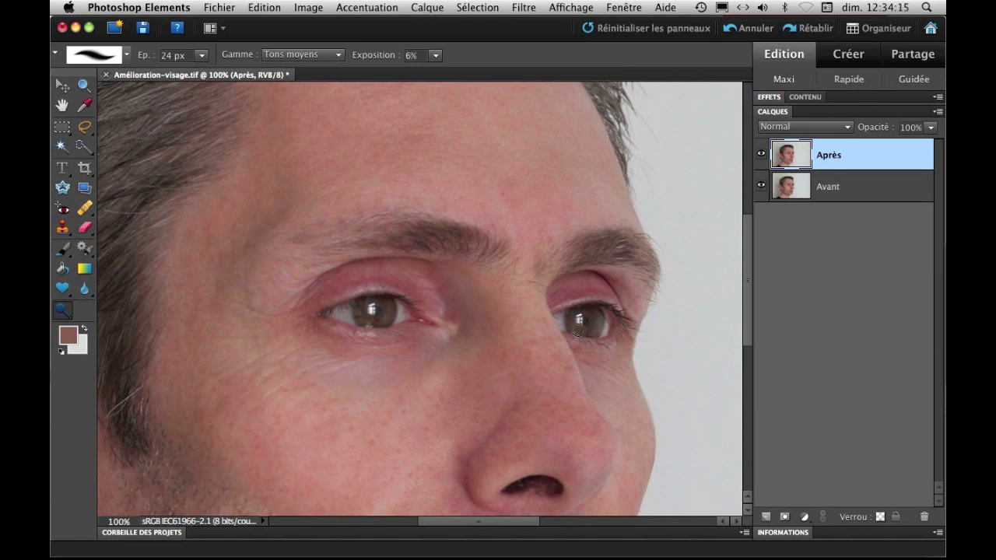
click(760, 154)
click(760, 154)
click(760, 155)
click(760, 155)
Step: Enlarge the Densité - brush to 54 px and lighten the upper eyelid of the nearer eye at 6% exposure
key(bracketright)
key(bracketright)
key(bracketright)
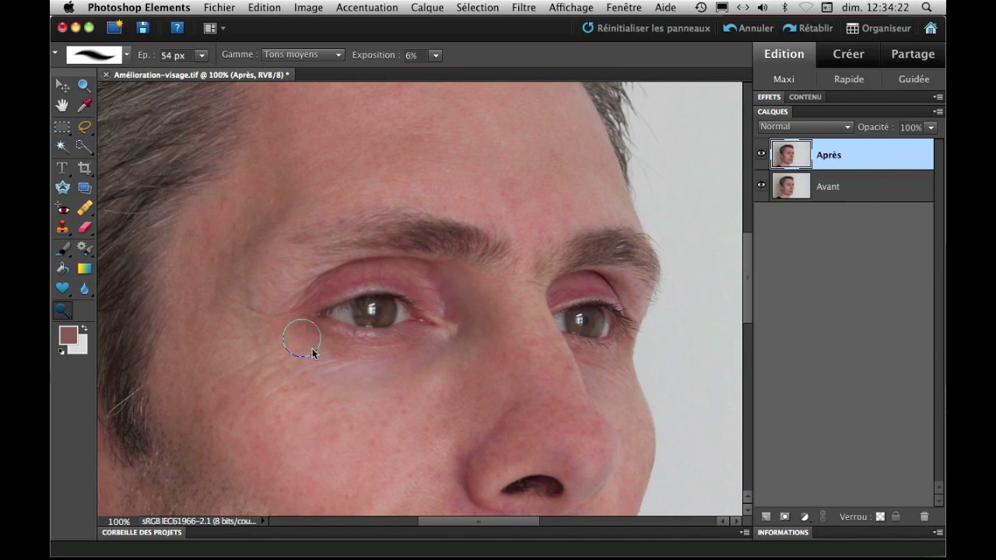
mouse_move(330, 287)
mouse_down()
mouse_move(395, 277)
mouse_move(431, 304)
mouse_move(413, 288)
mouse_move(353, 276)
mouse_move(293, 304)
mouse_move(351, 271)
mouse_move(423, 292)
mouse_up()
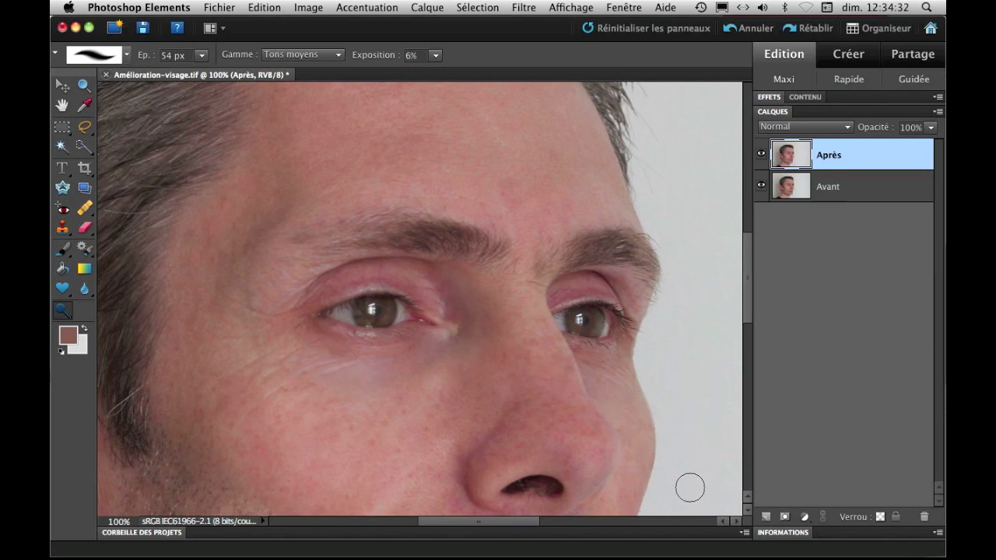
Step: Compare the retouched Après layer with Avant by hiding and showing it, first close up, then on the full portrait
key(super+minus)
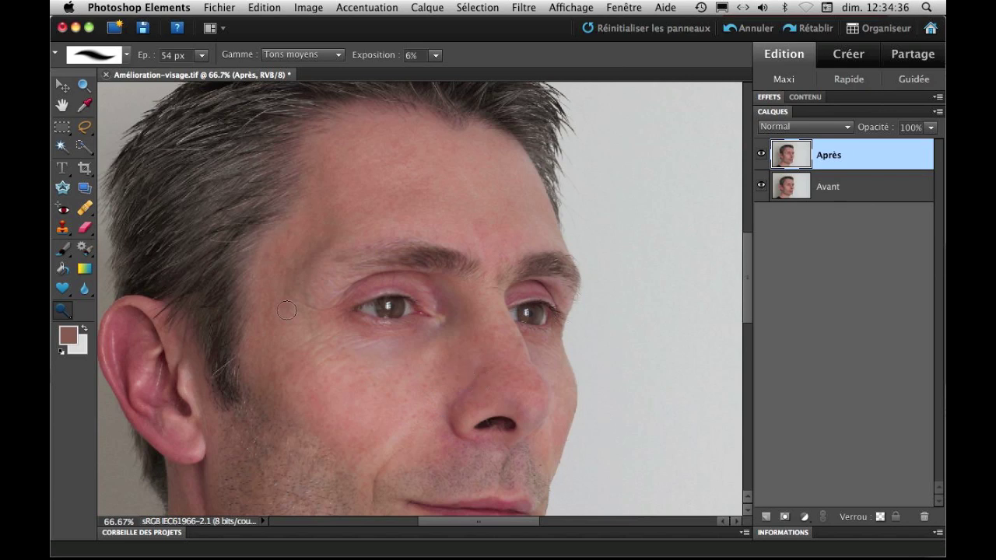
click(760, 157)
click(761, 157)
click(761, 157)
click(761, 158)
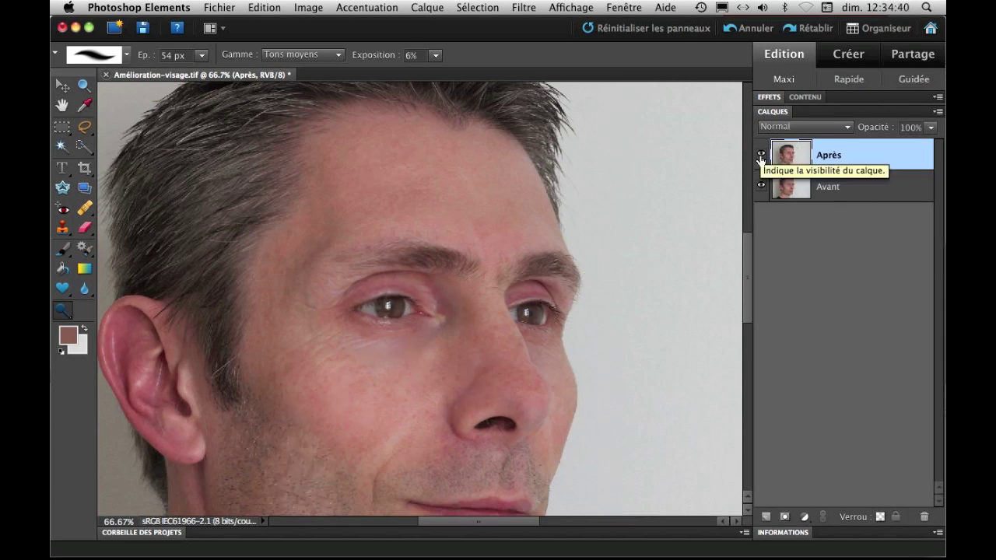
key(super+minus)
key(super+minus)
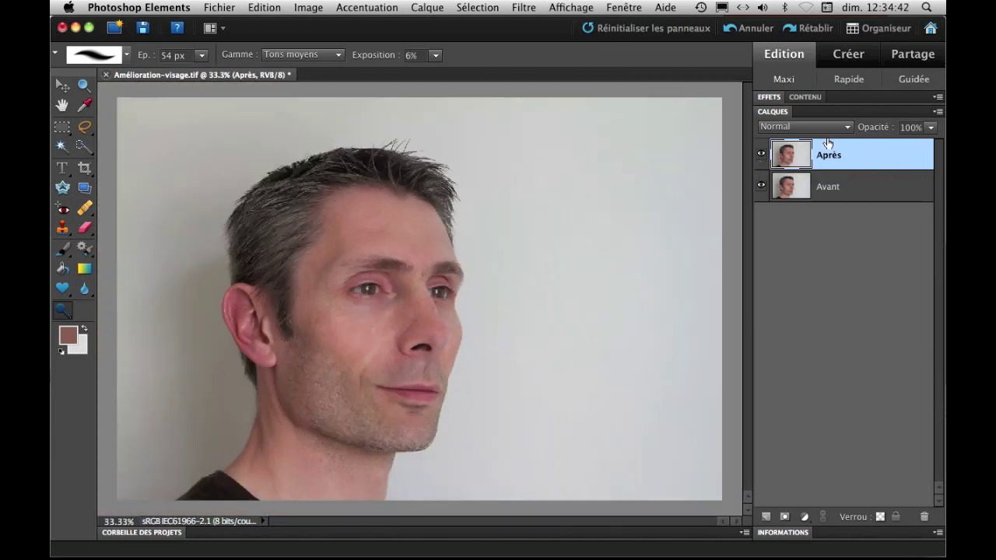
click(760, 157)
click(761, 156)
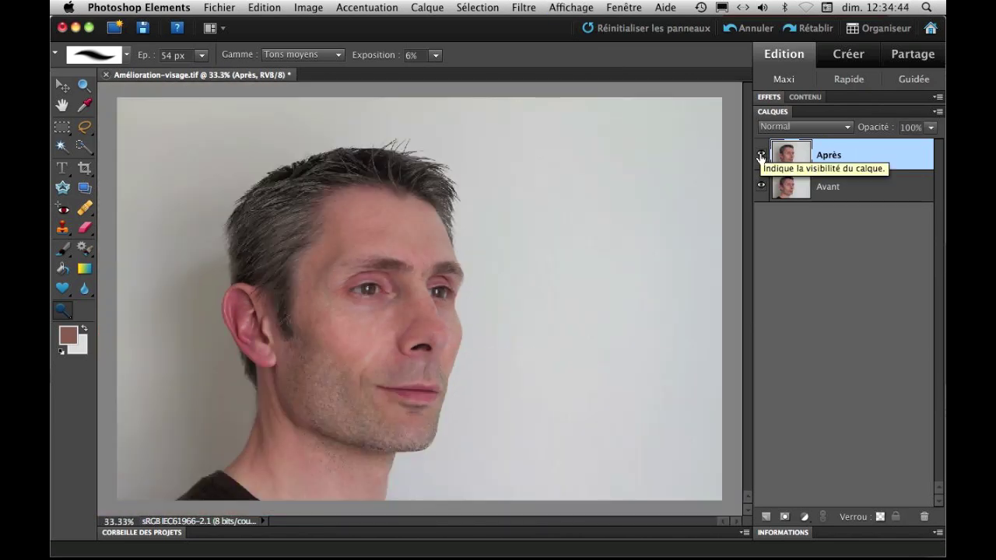